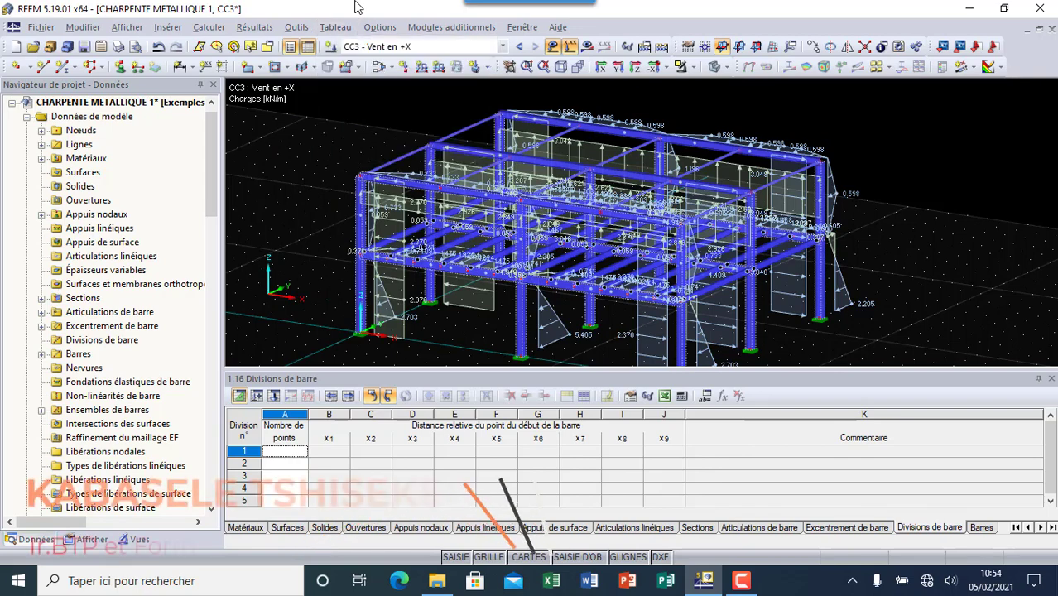
Open the load cases and combinations settings and enable reduction of the number of load cases for combination expression EC1 (ELU).
{"action": "left_click", "coordinate": [381, 68]}
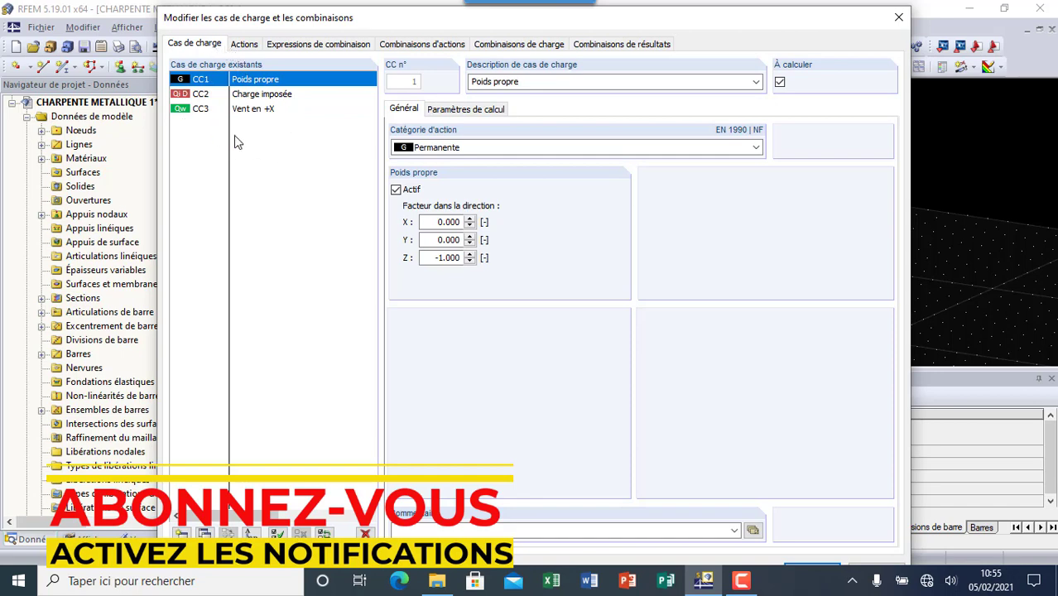
{"action": "left_click", "coordinate": [244, 44]}
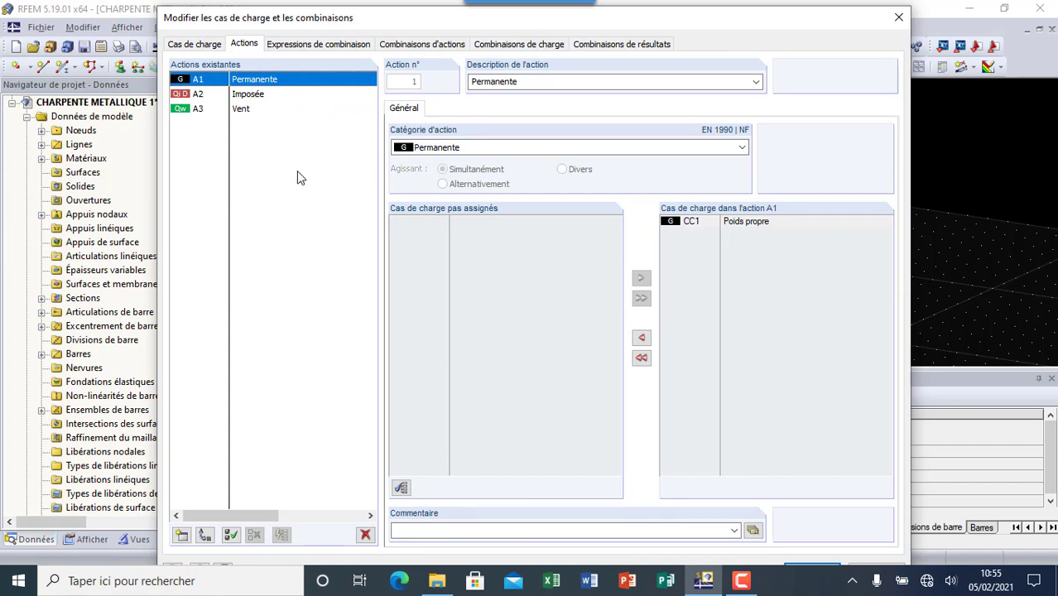
{"action": "left_click", "coordinate": [321, 45]}
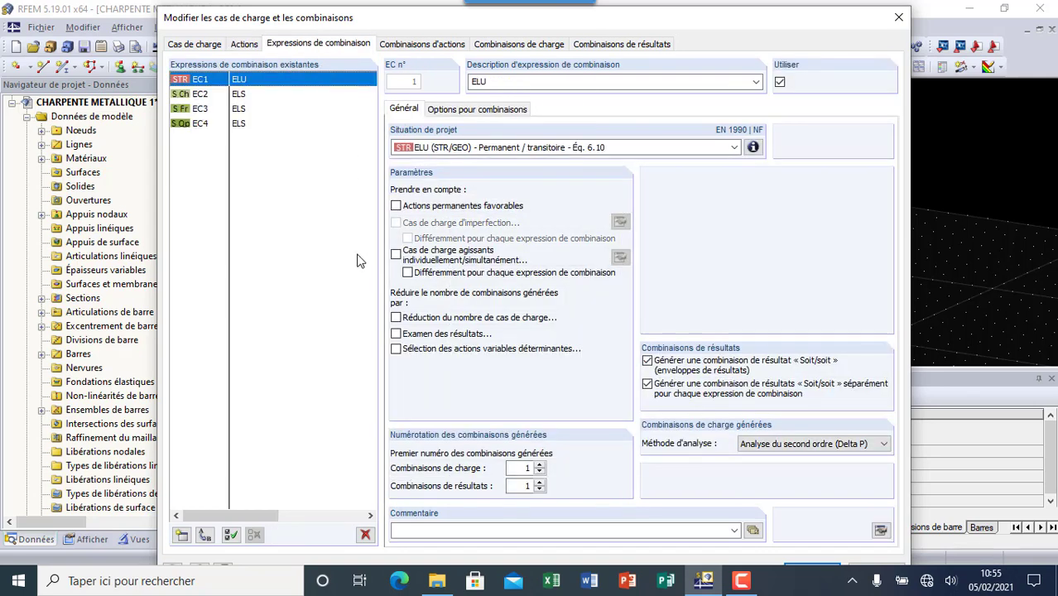
{"action": "left_click", "coordinate": [396, 317]}
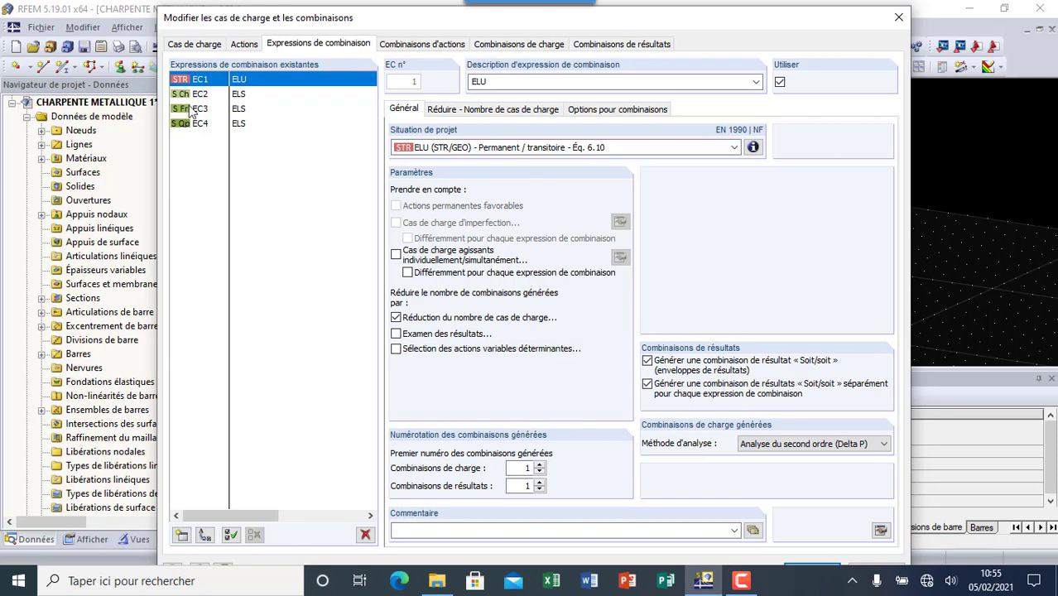
Deactivate the three ELS combination expressions EC2, EC3 and EC4 together so they are not used.
{"action": "left_click", "coordinate": [205, 96]}
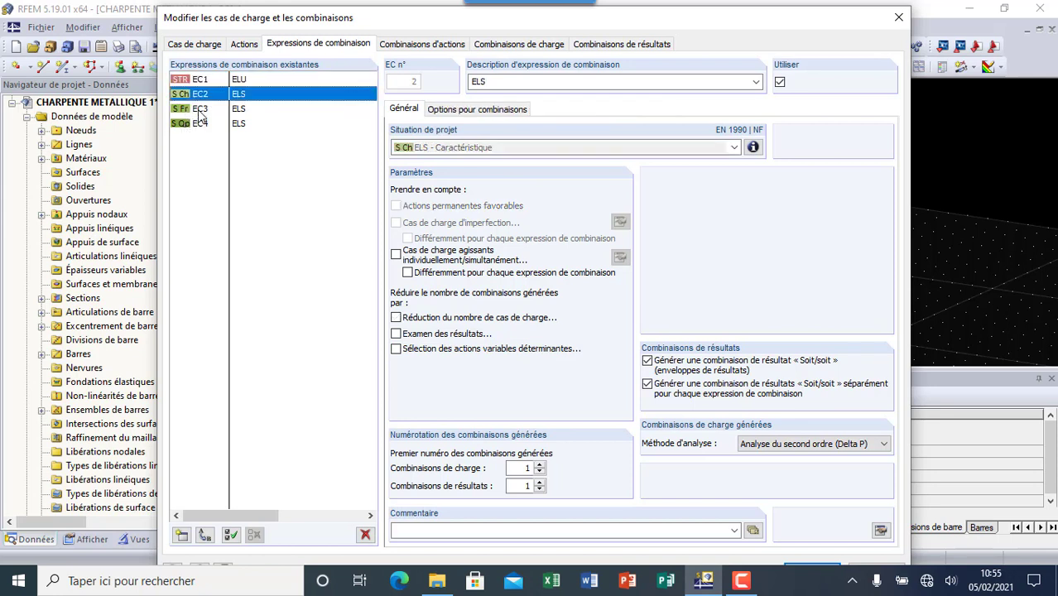
{"action": "left_click", "coordinate": [200, 109], "text": "shift"}
{"action": "left_click", "coordinate": [199, 123], "text": "shift"}
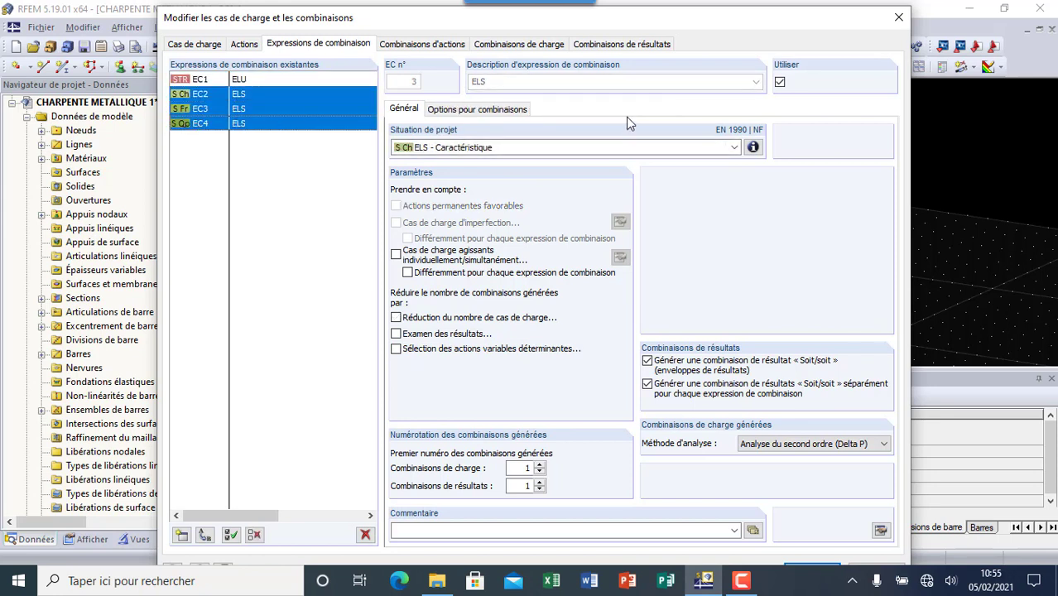
{"action": "left_click", "coordinate": [779, 82]}
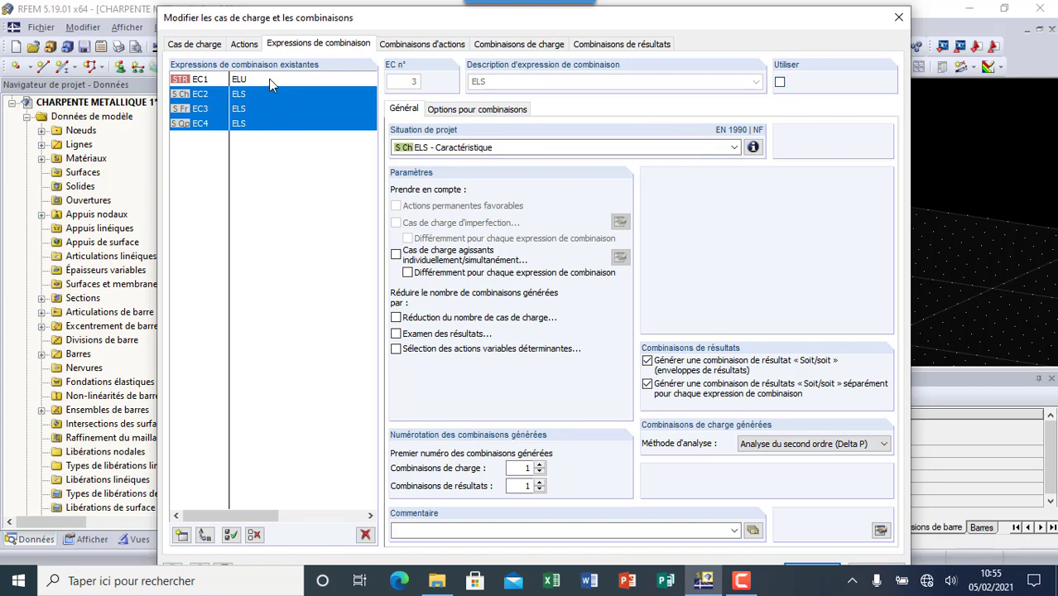
Enable load case reduction for the selected ELS expressions and assign CC1 and CC2 to group 1 of the considered load cases.
{"action": "left_click", "coordinate": [396, 319]}
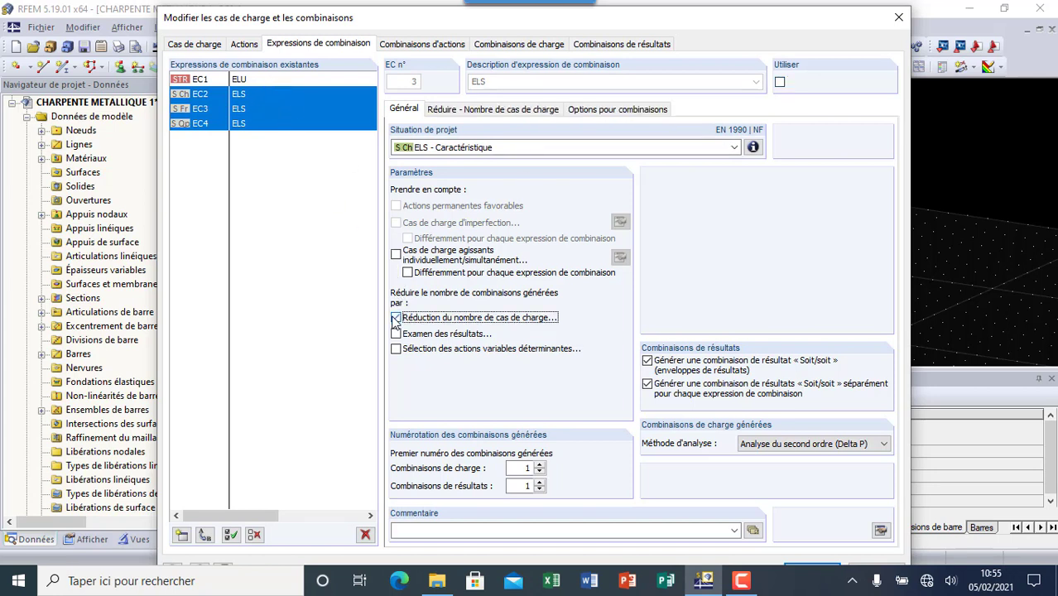
{"action": "left_click", "coordinate": [484, 114]}
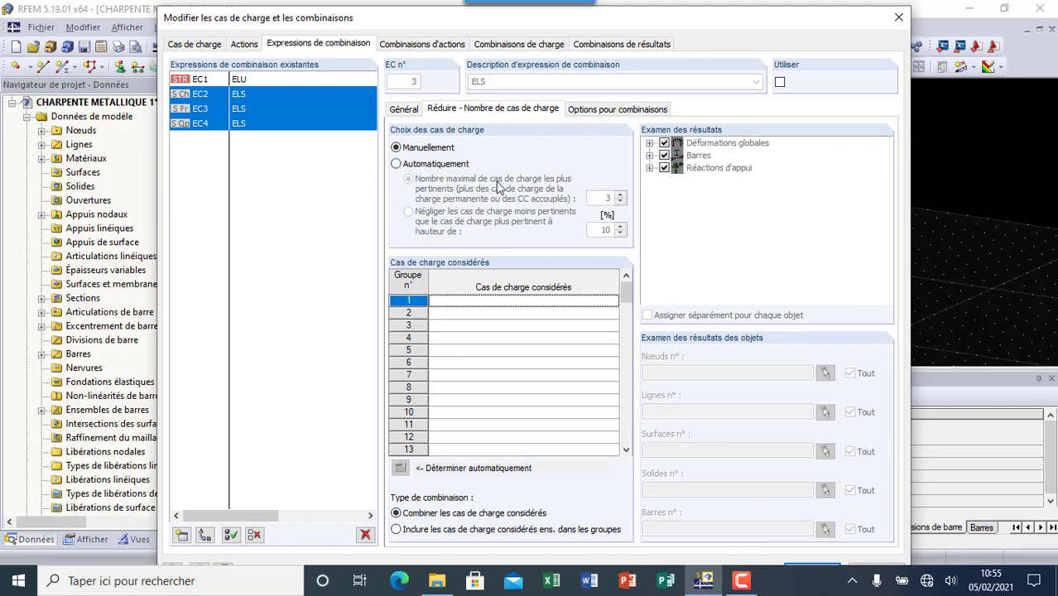
{"action": "left_click", "coordinate": [601, 302]}
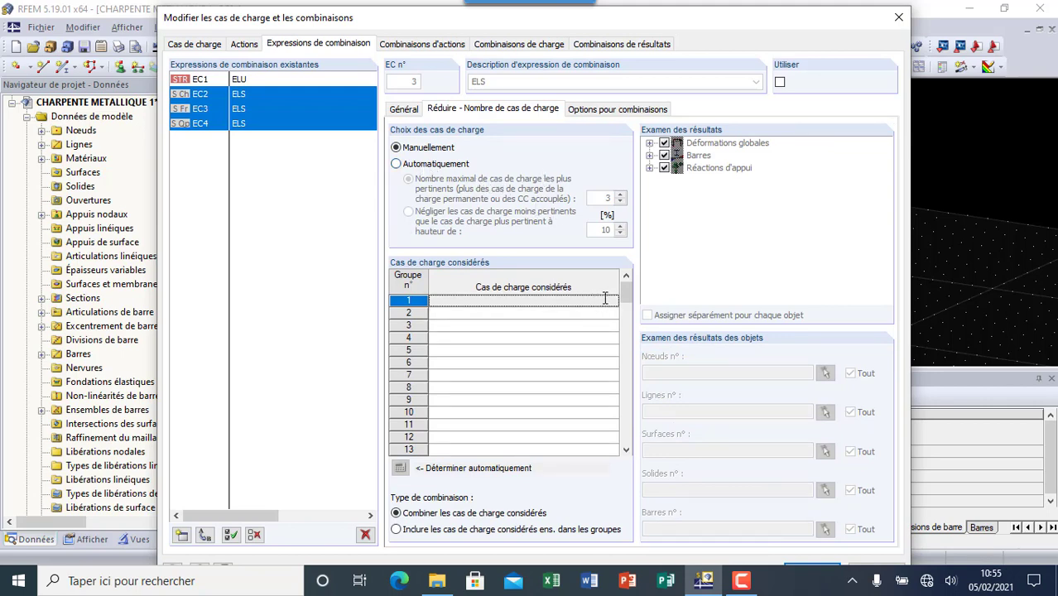
{"action": "left_click", "coordinate": [611, 300]}
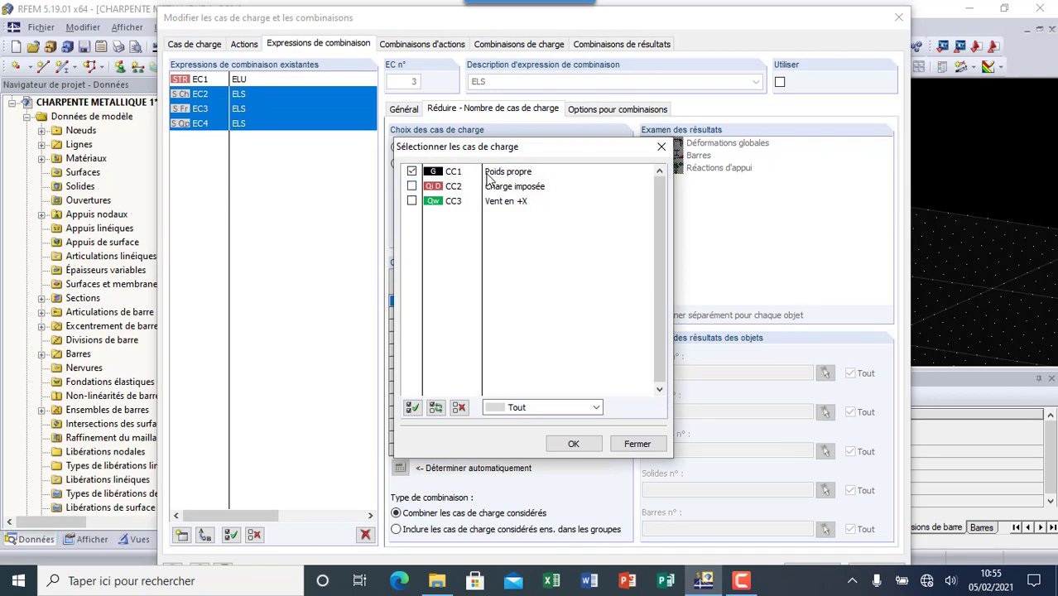
{"action": "left_click", "coordinate": [412, 186]}
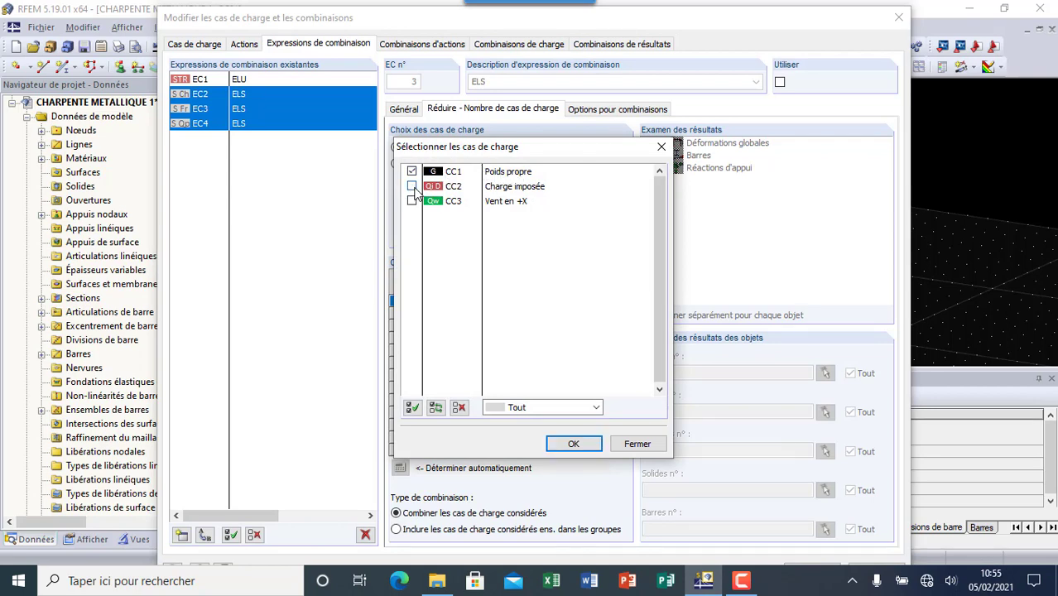
{"action": "left_click", "coordinate": [571, 443]}
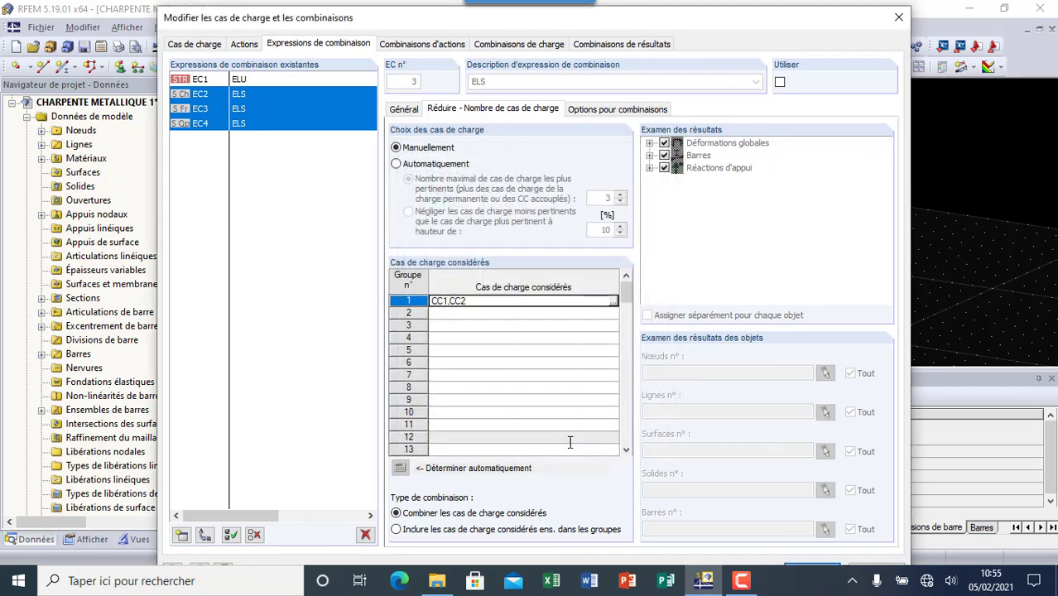
Assign load cases CC1, CC2 and CC3 to group 2 of the considered load cases and confirm the combination settings.
{"action": "left_click", "coordinate": [612, 314]}
{"action": "left_click", "coordinate": [612, 314]}
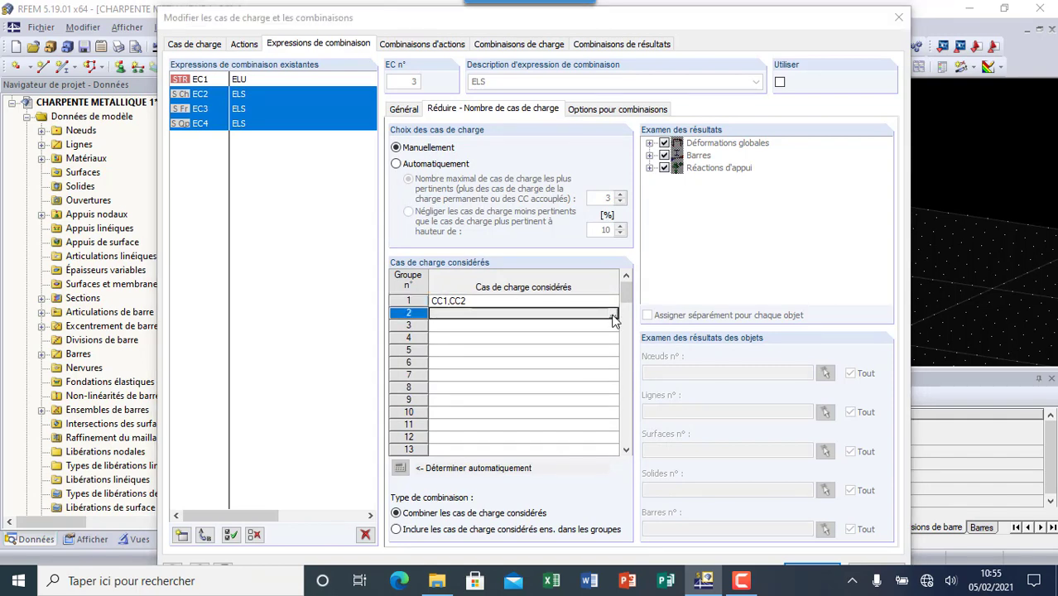
{"action": "left_click", "coordinate": [411, 187]}
{"action": "left_click", "coordinate": [411, 201]}
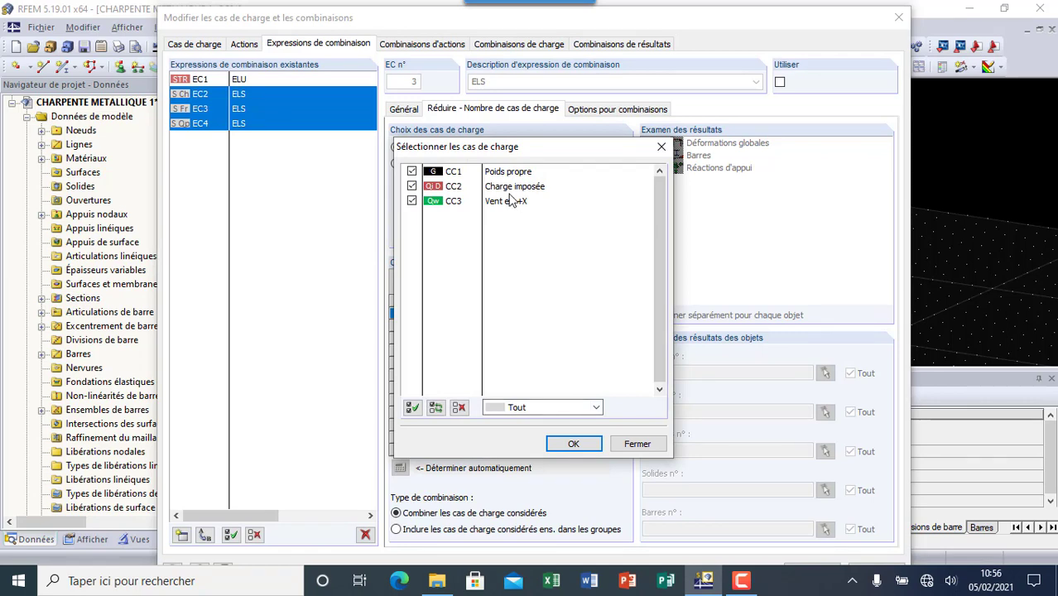
{"action": "left_click", "coordinate": [572, 443]}
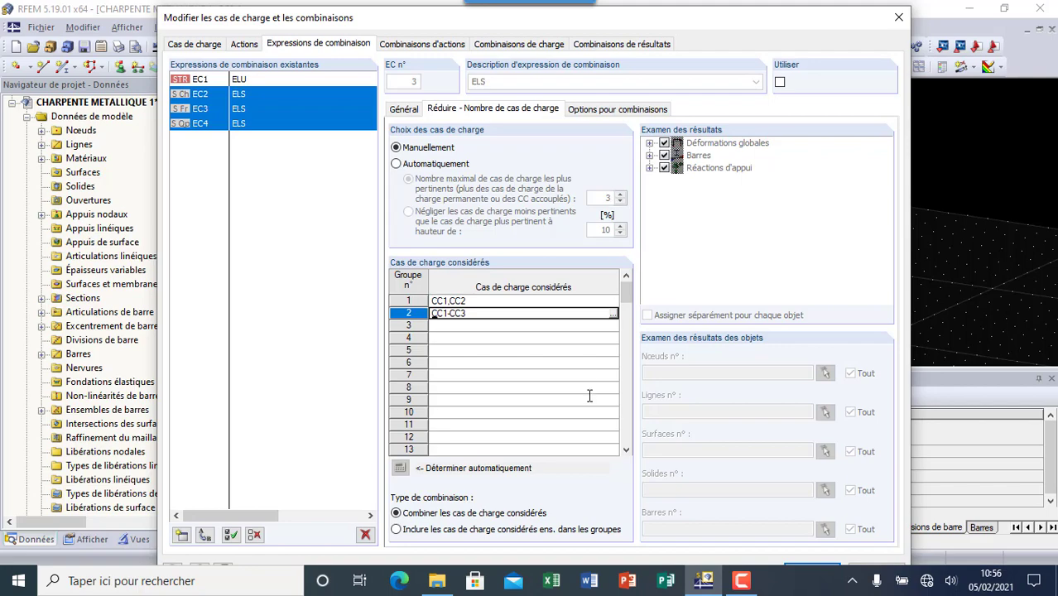
{"action": "left_click", "coordinate": [816, 570]}
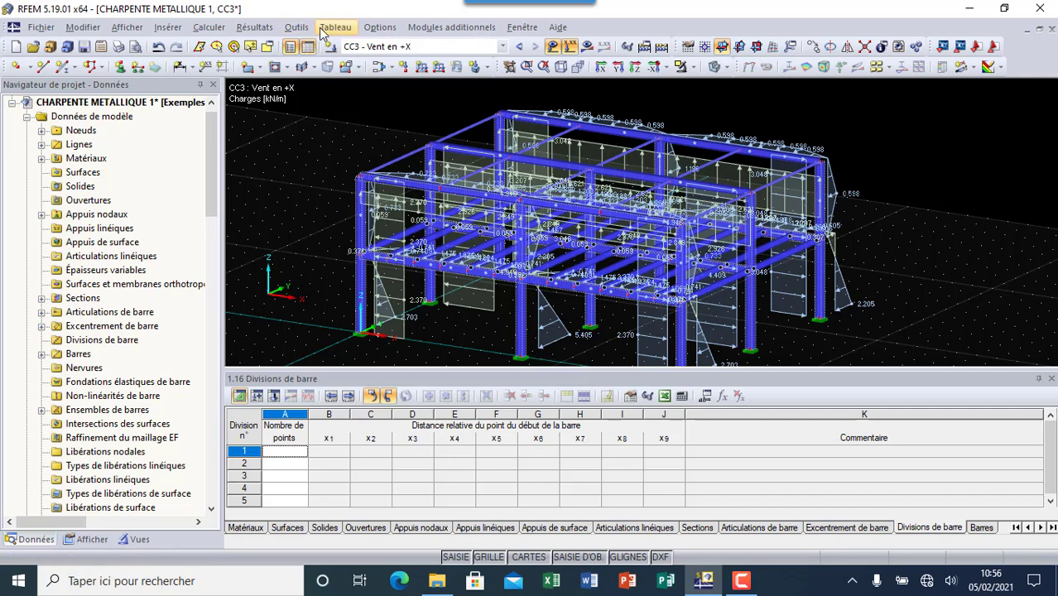
Reopen the load cases and combinations settings and examine the actions, combination expressions, action combinations and load combinations.
{"action": "left_click", "coordinate": [383, 66]}
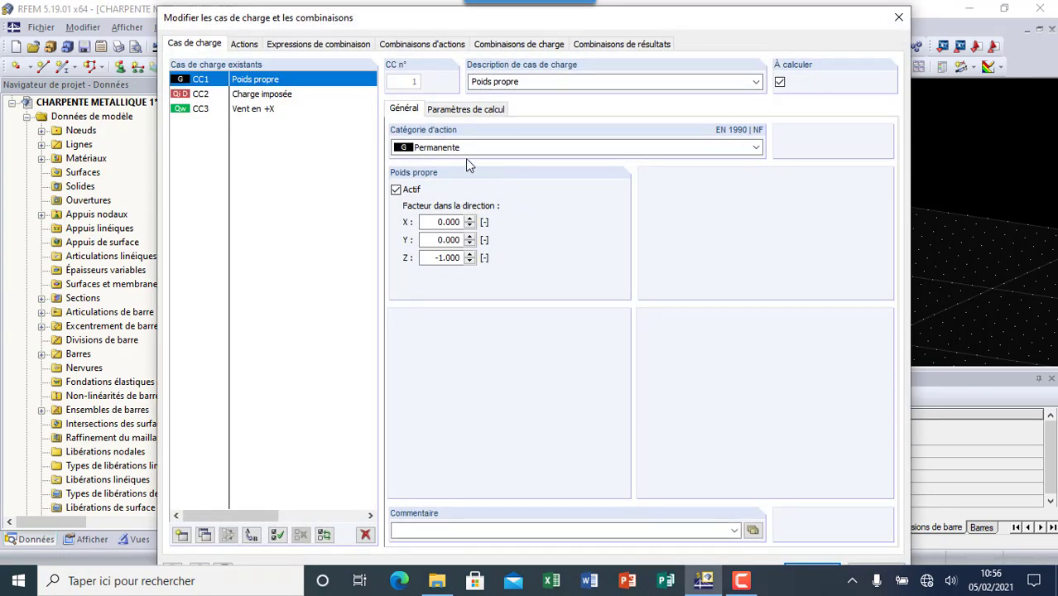
{"action": "left_click", "coordinate": [435, 46]}
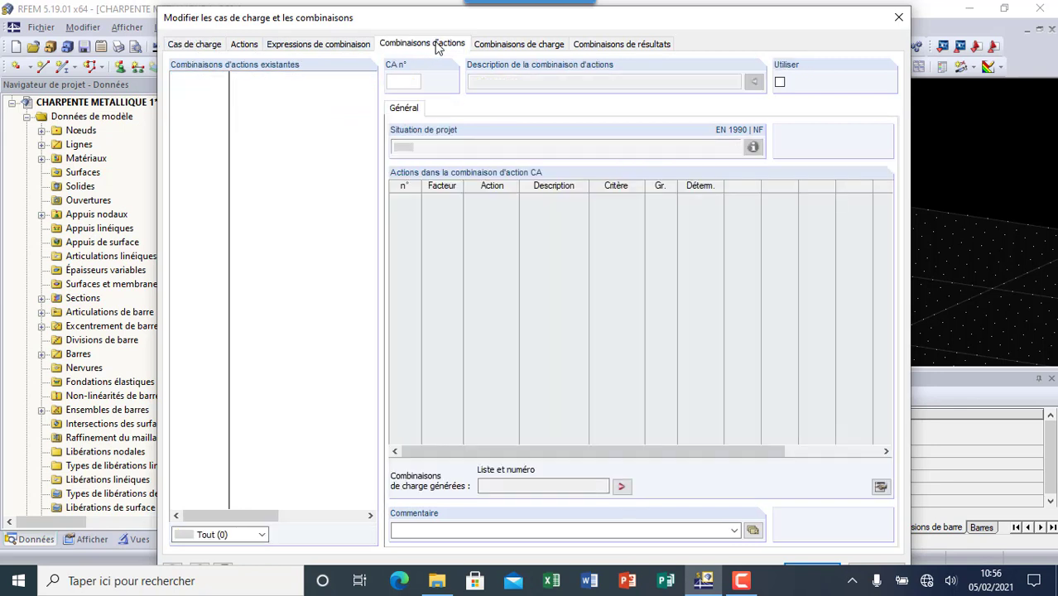
{"action": "left_click", "coordinate": [203, 44]}
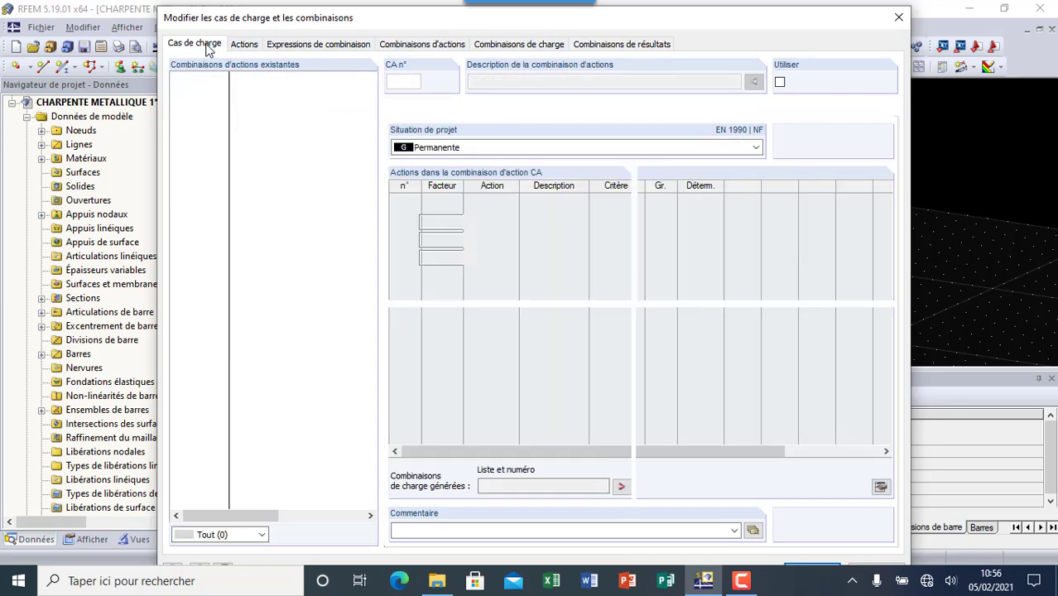
{"action": "left_click", "coordinate": [242, 44]}
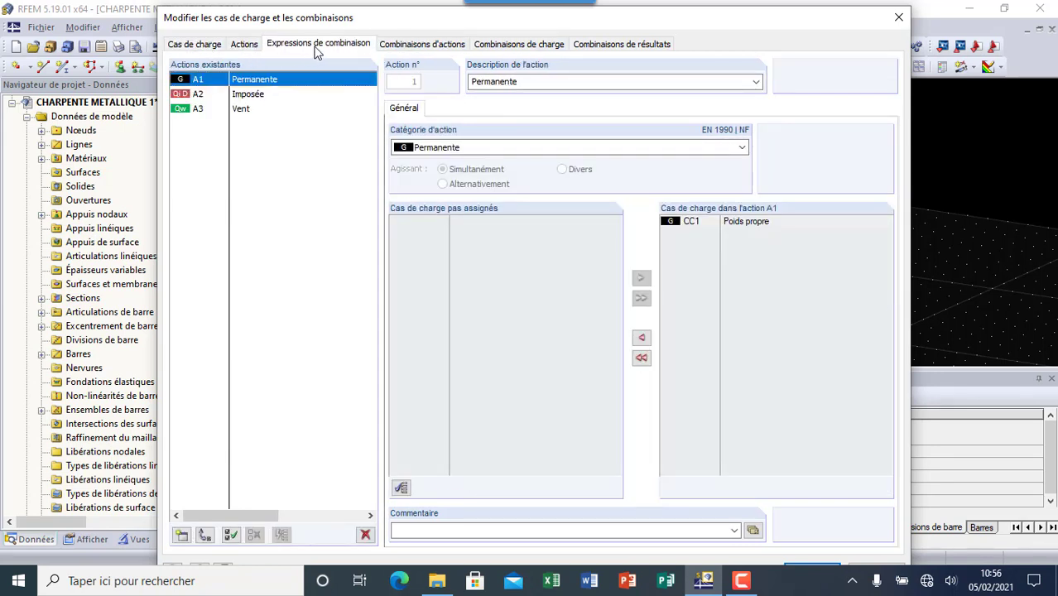
{"action": "left_click", "coordinate": [318, 44]}
{"action": "left_click", "coordinate": [441, 48]}
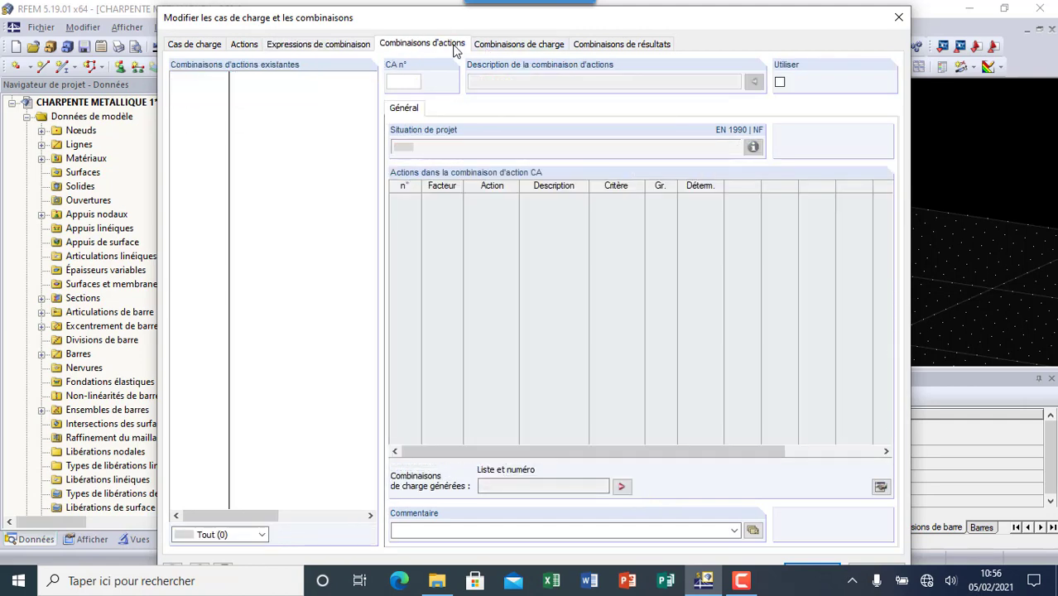
{"action": "left_click", "coordinate": [485, 46]}
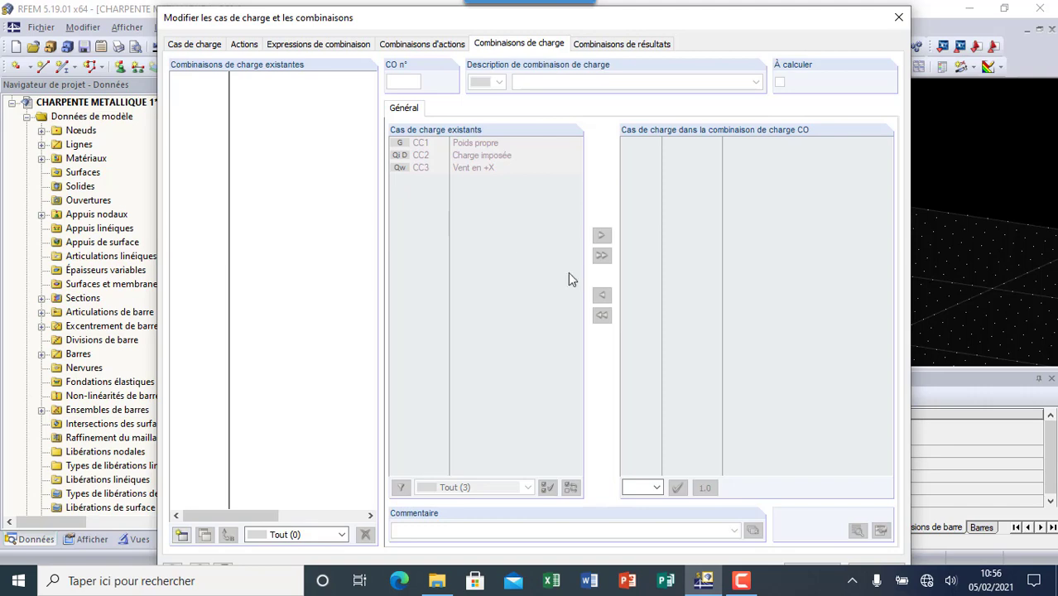
Choose ELU (STR/GEO) - Permanent / transitoire - Éq. 6.10 as EC1's design situation and review its reduction and combination options.
{"action": "left_click", "coordinate": [318, 45]}
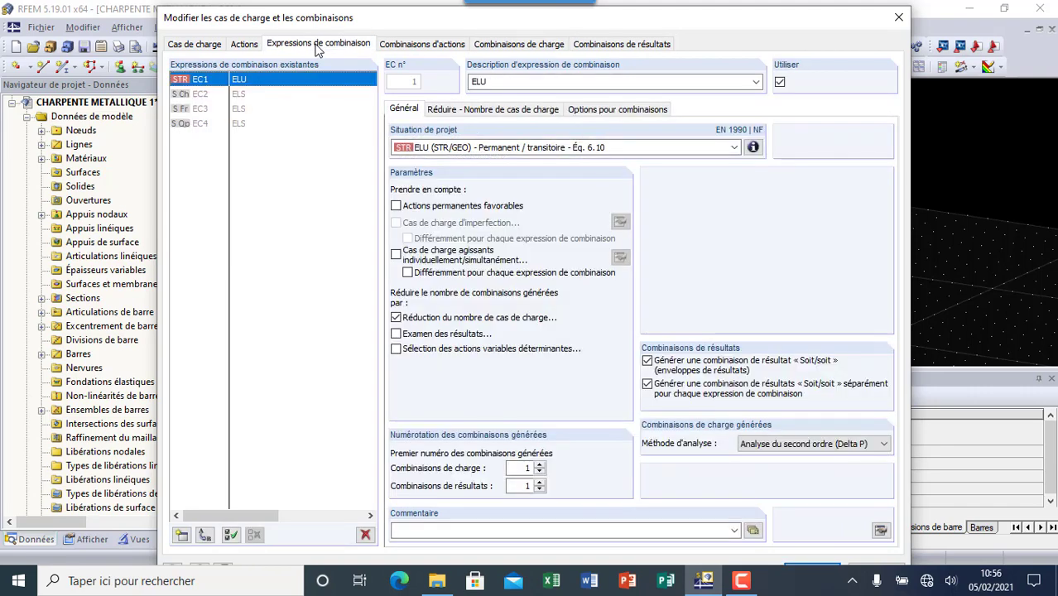
{"action": "left_click", "coordinate": [734, 148]}
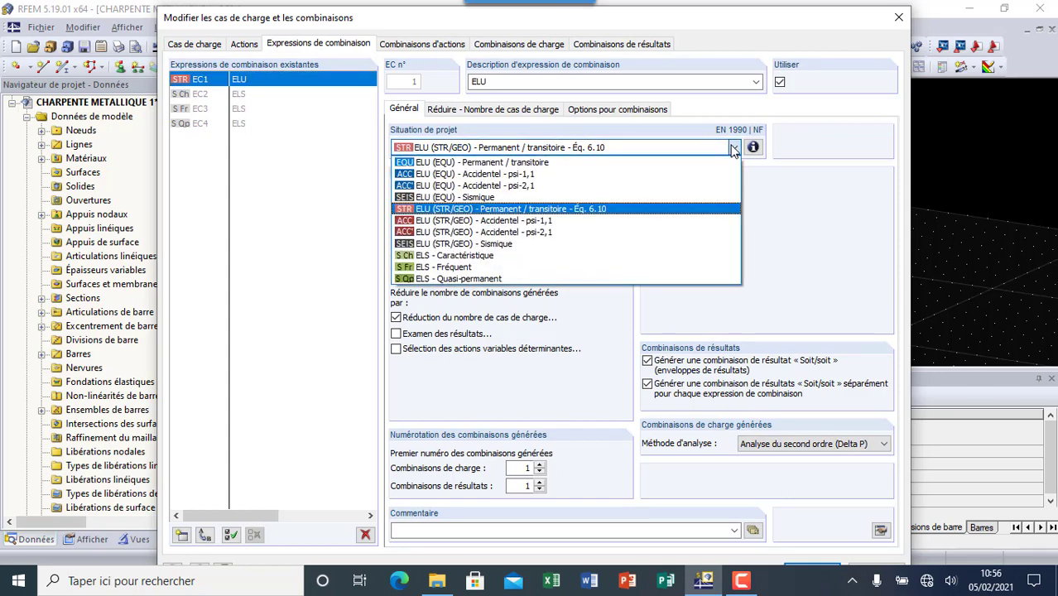
{"action": "left_click", "coordinate": [603, 210]}
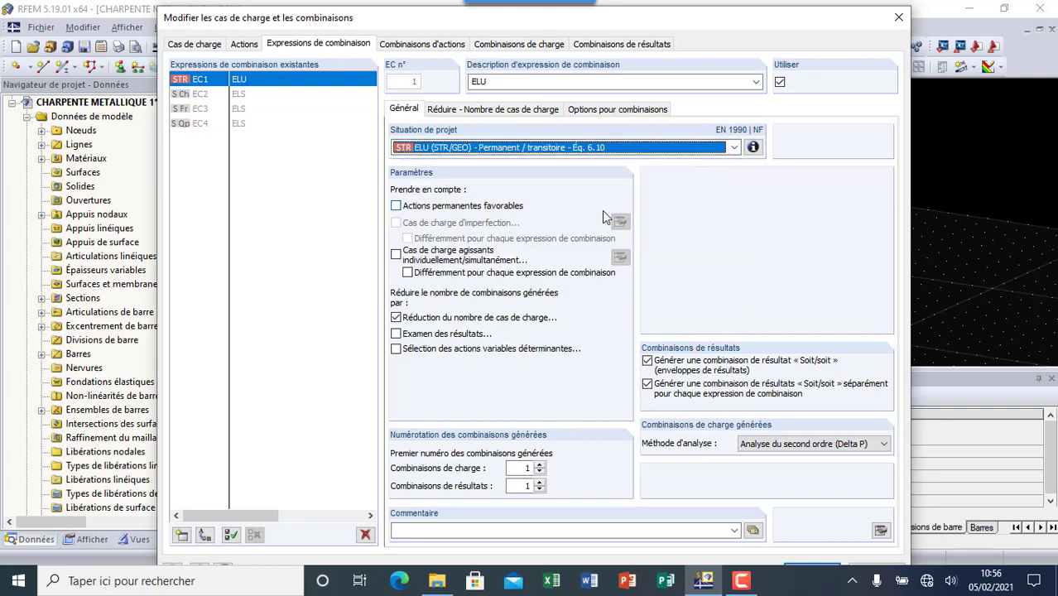
{"action": "left_click", "coordinate": [509, 110]}
{"action": "left_click", "coordinate": [588, 113]}
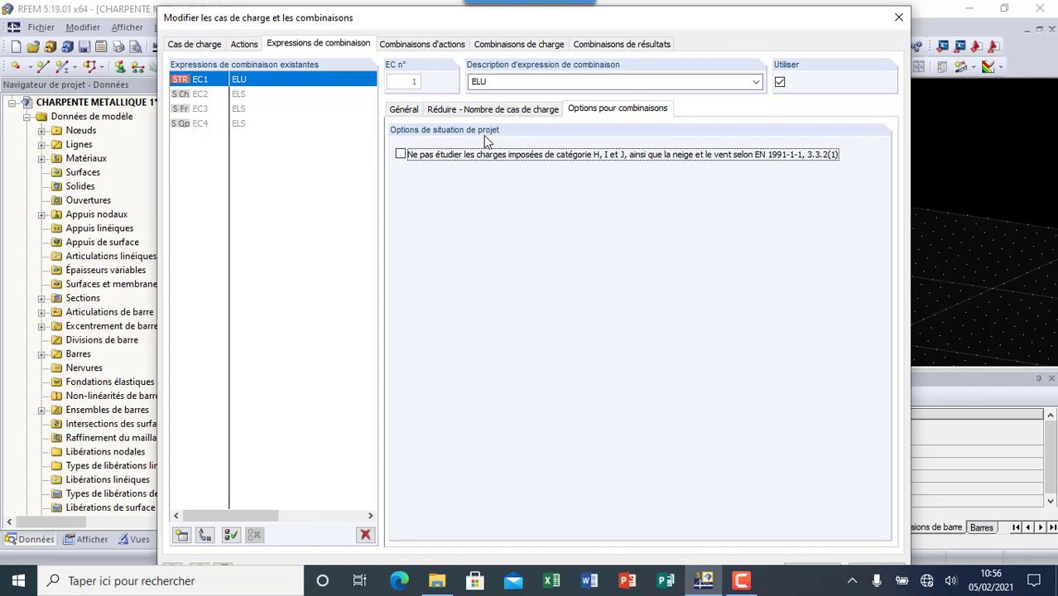
Check the action combinations, actions and load cases again, returning to the combination expressions.
{"action": "left_click", "coordinate": [418, 45]}
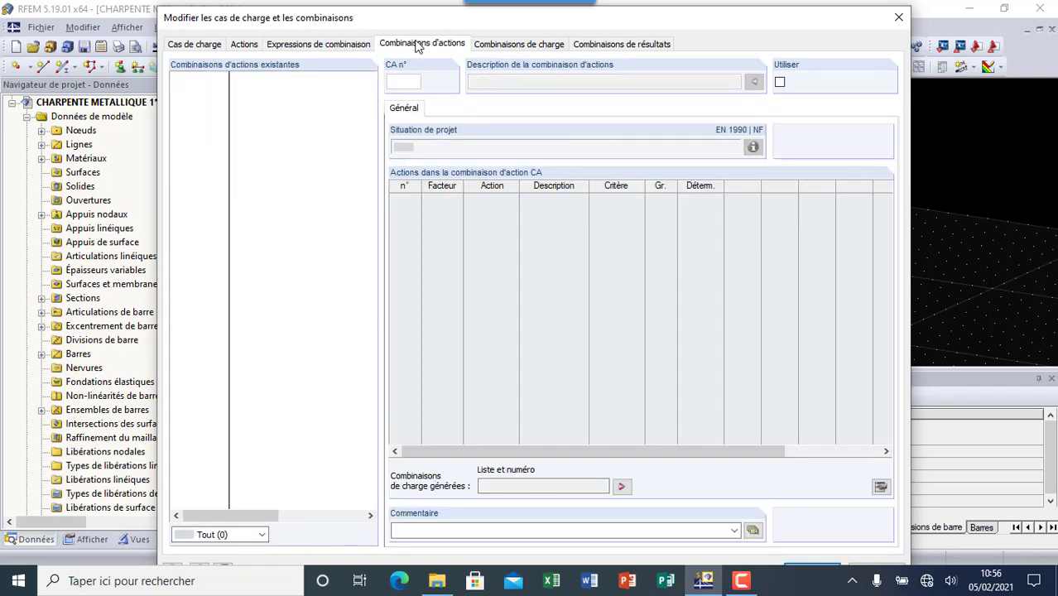
{"action": "left_click", "coordinate": [325, 44]}
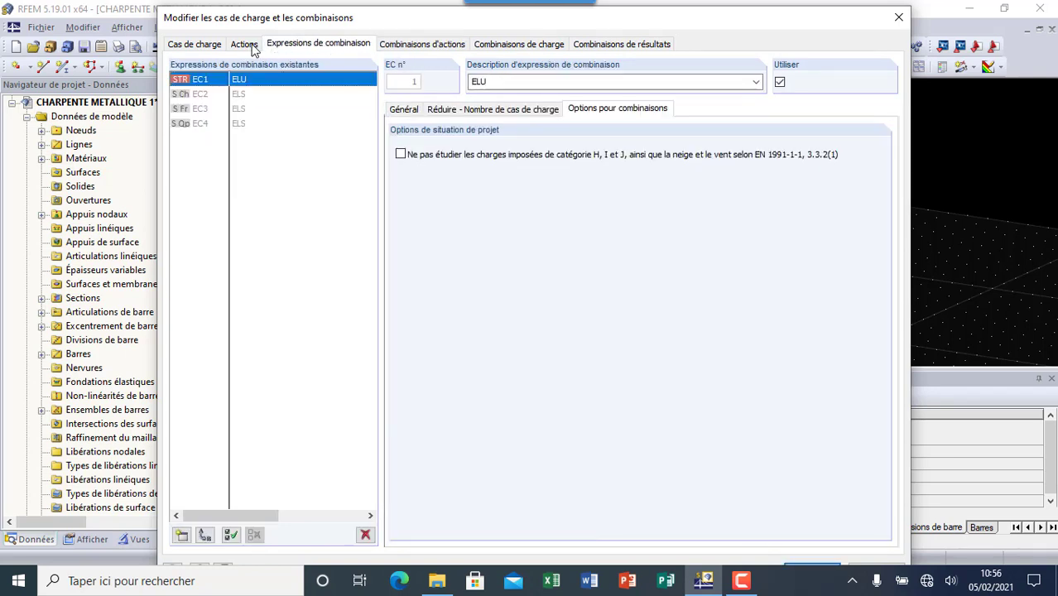
{"action": "left_click", "coordinate": [243, 45]}
{"action": "left_click", "coordinate": [207, 45]}
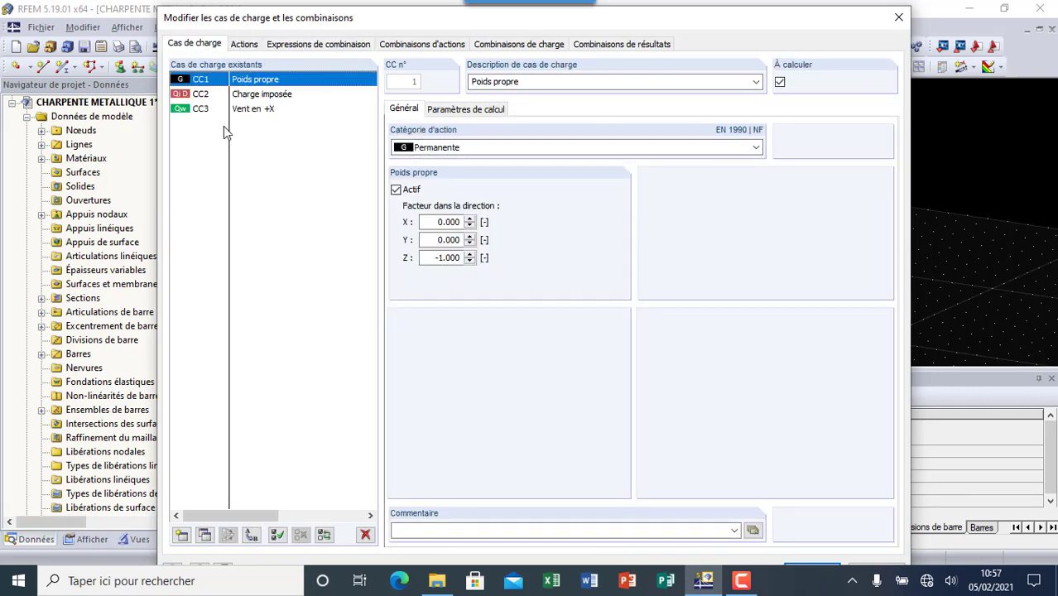
{"action": "left_click", "coordinate": [245, 45]}
{"action": "left_click", "coordinate": [290, 46]}
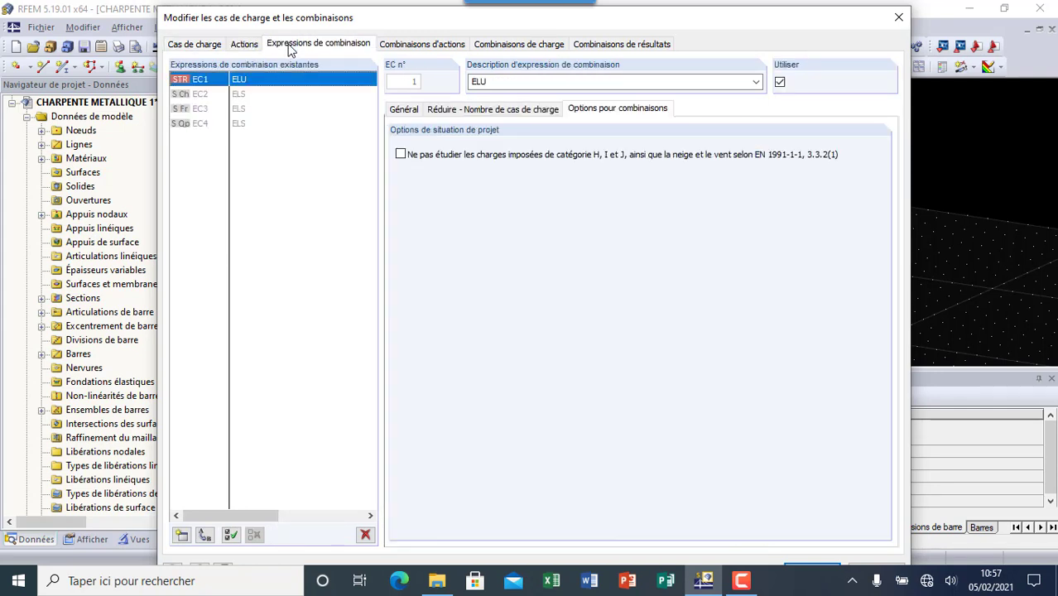
{"action": "left_click", "coordinate": [780, 82]}
{"action": "left_click", "coordinate": [405, 113]}
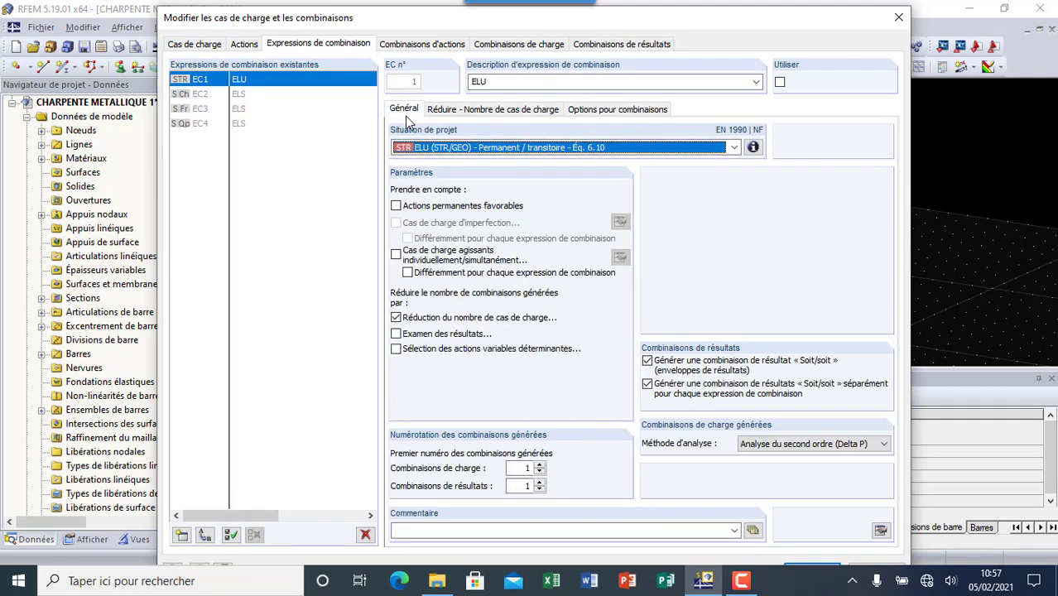
{"action": "left_click", "coordinate": [279, 113]}
{"action": "left_click", "coordinate": [258, 80]}
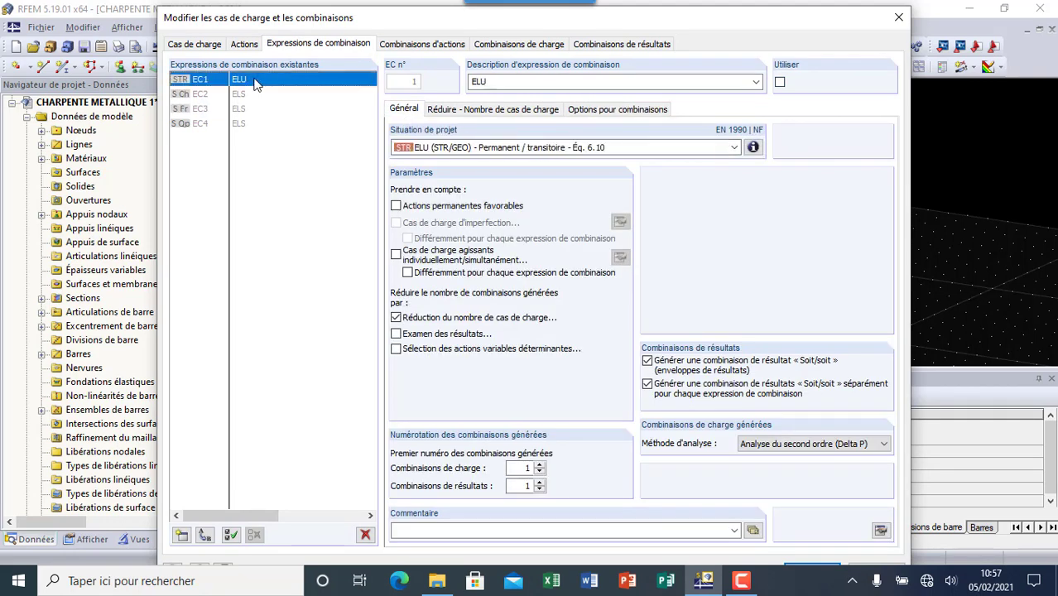
{"action": "left_click", "coordinate": [780, 84]}
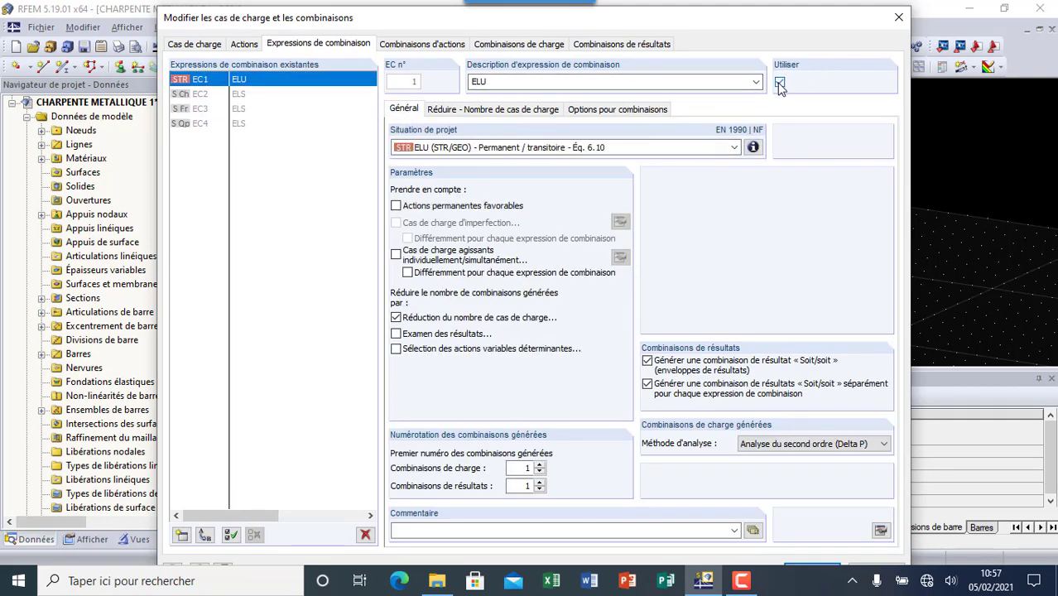
Activate the three ELS combination expressions EC2, EC3 and EC4 for use.
{"action": "left_click", "coordinate": [267, 95]}
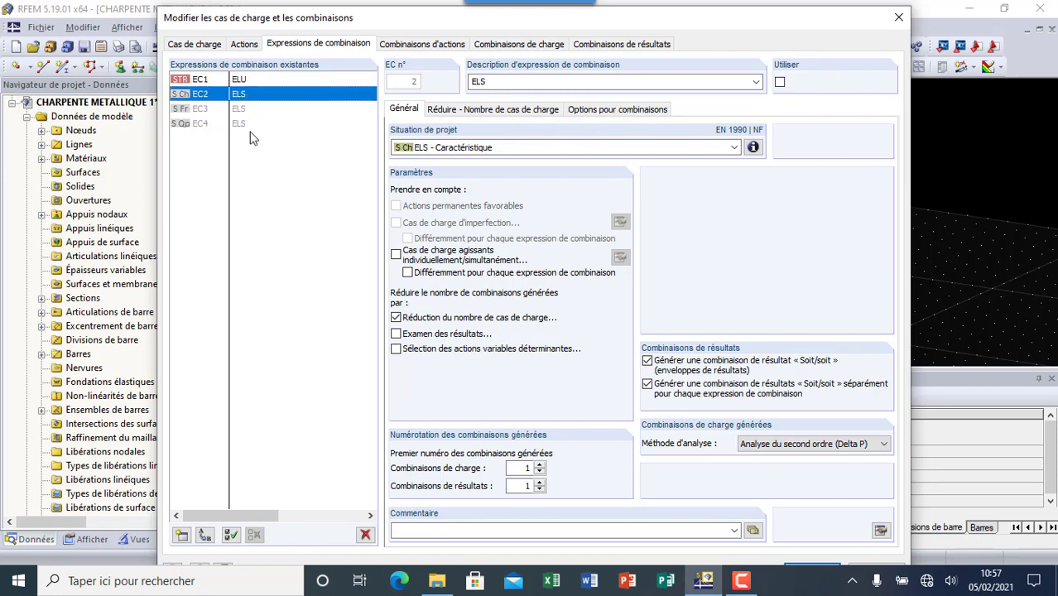
{"action": "left_click", "coordinate": [200, 113], "text": "ctrl"}
{"action": "left_click", "coordinate": [310, 123], "text": "ctrl"}
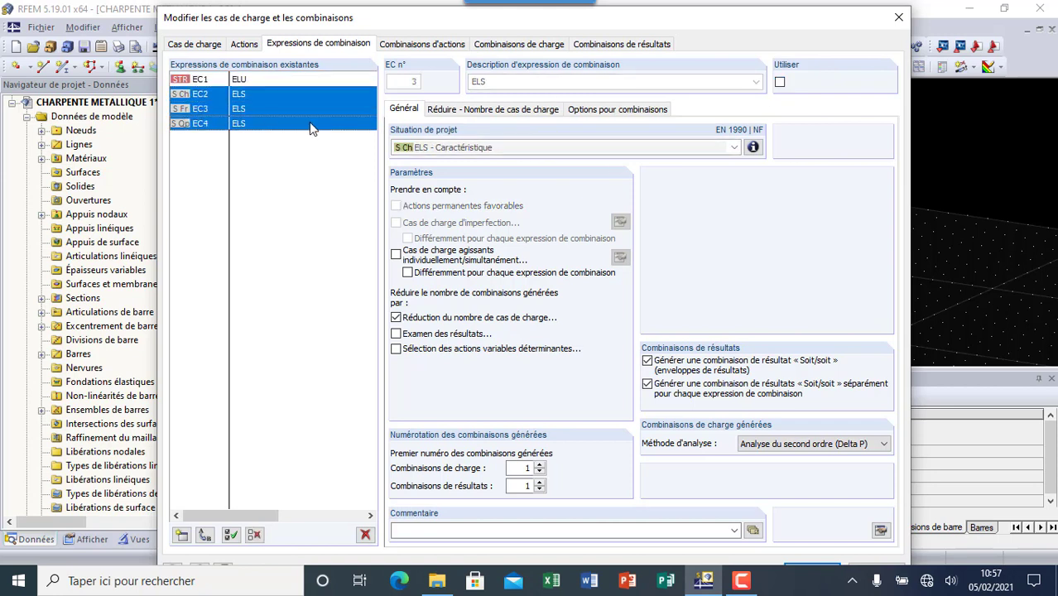
{"action": "left_click", "coordinate": [779, 83]}
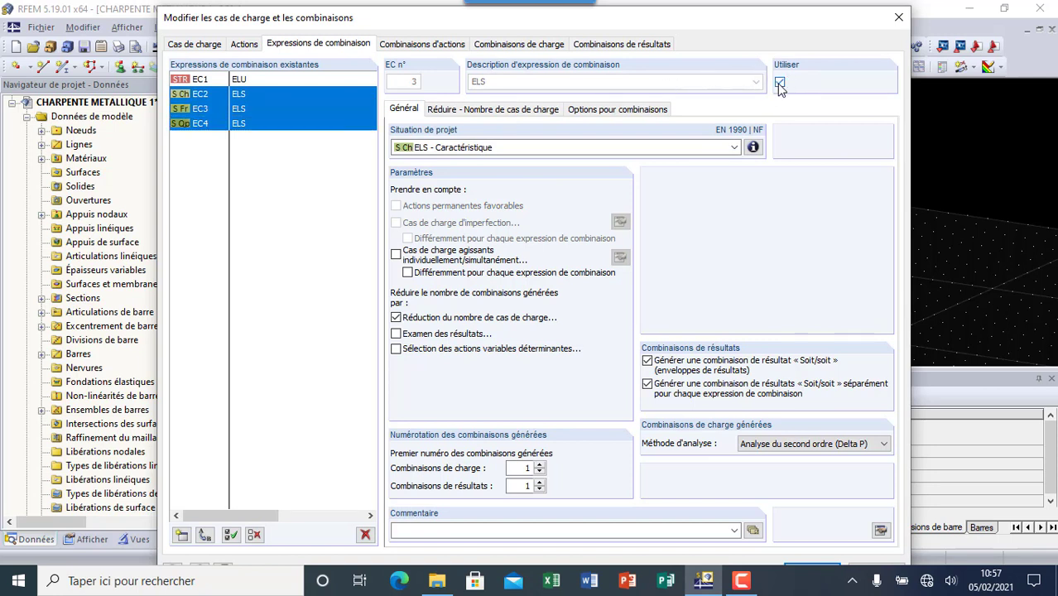
{"action": "left_click", "coordinate": [779, 84]}
{"action": "left_click", "coordinate": [779, 83]}
Review the generated action, load and result combinations, and return to the combination expressions.
{"action": "left_click", "coordinate": [439, 43]}
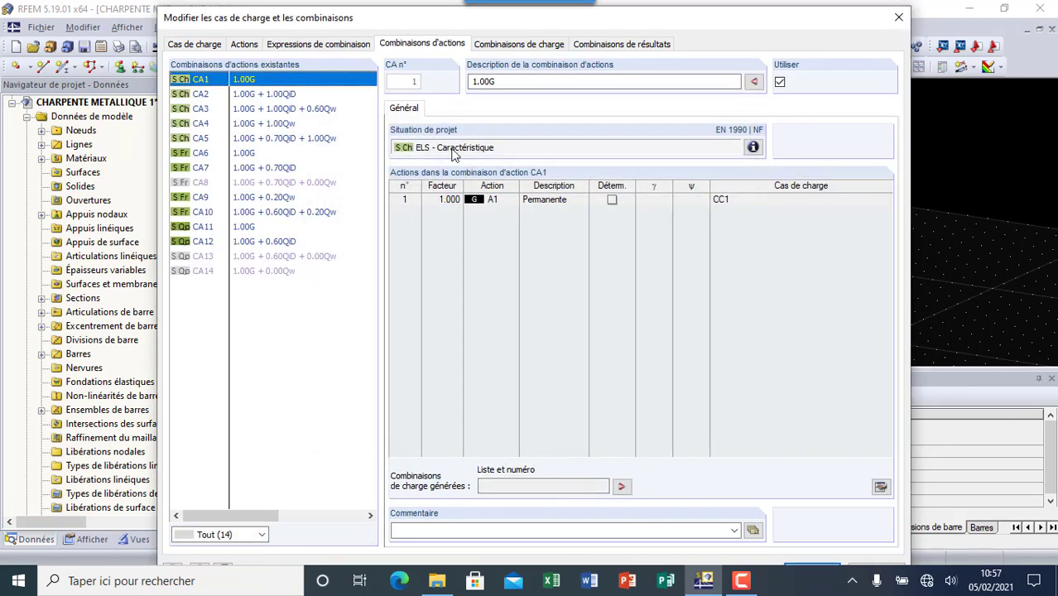
{"action": "left_click", "coordinate": [520, 45]}
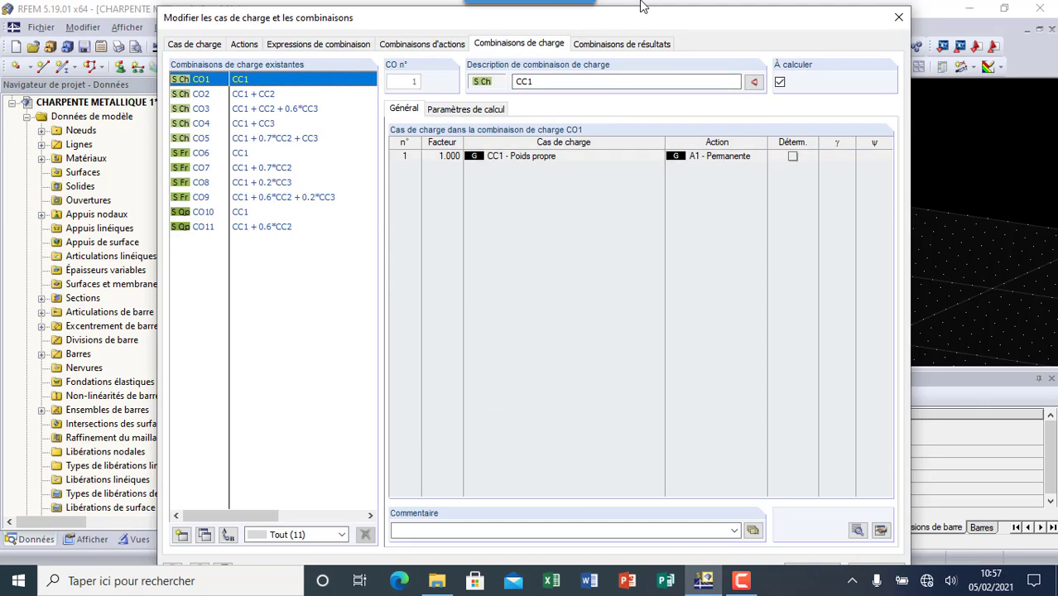
{"action": "left_click", "coordinate": [623, 45]}
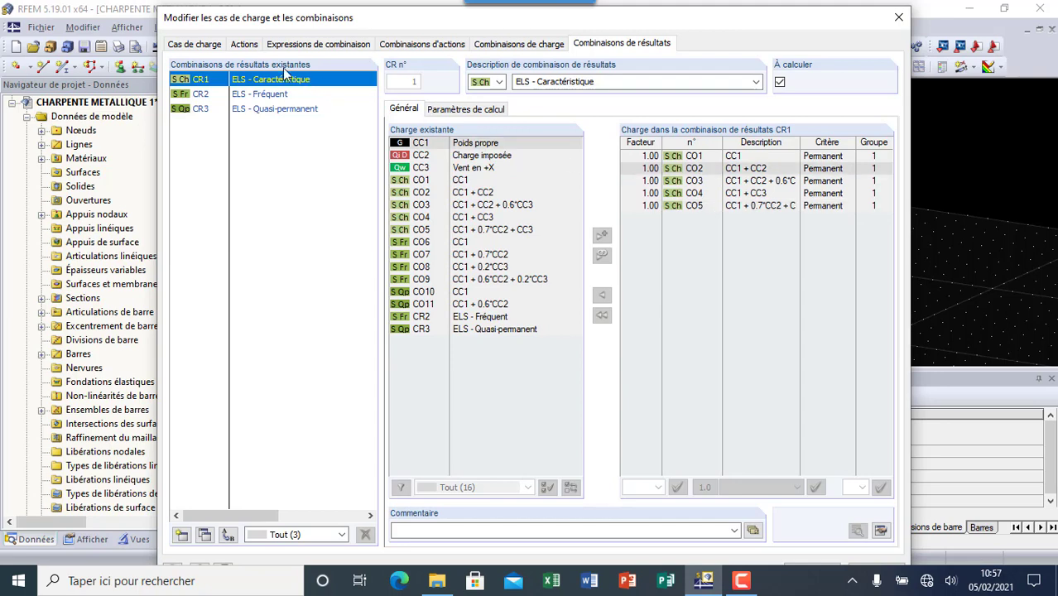
{"action": "left_click", "coordinate": [206, 49]}
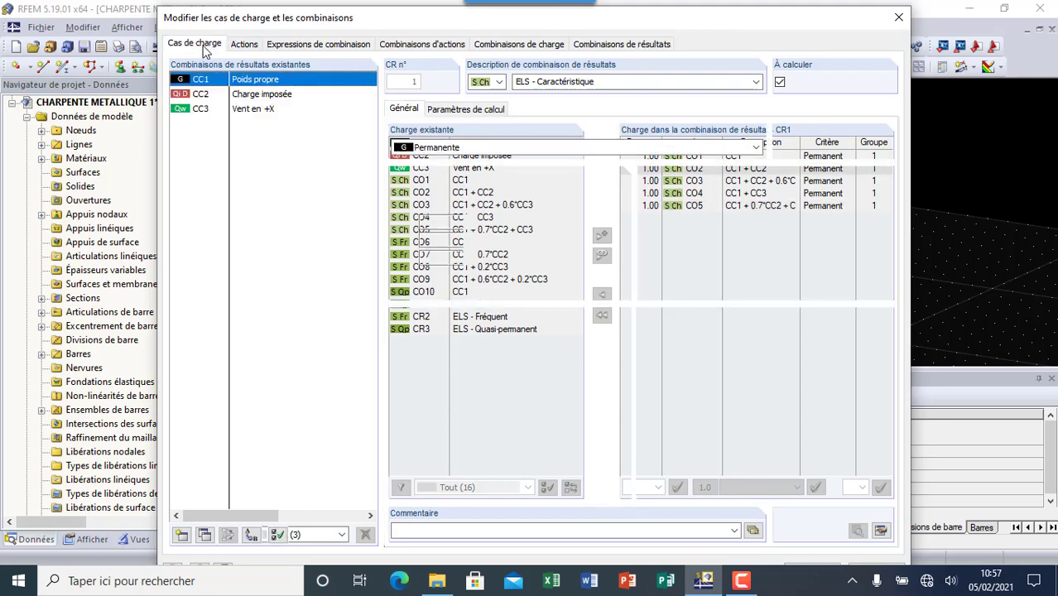
{"action": "left_click", "coordinate": [232, 48]}
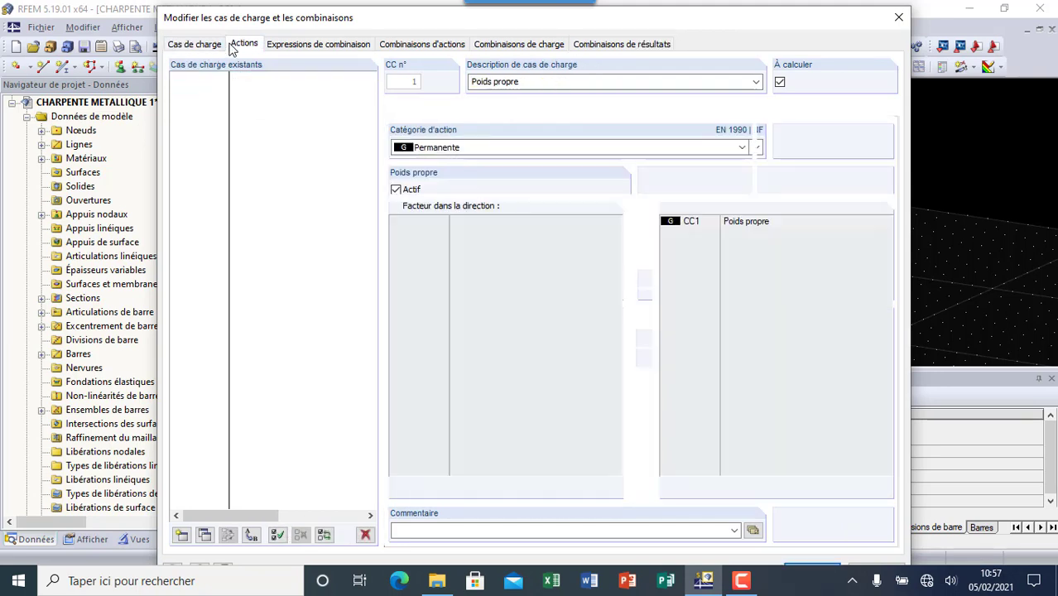
{"action": "left_click", "coordinate": [286, 47]}
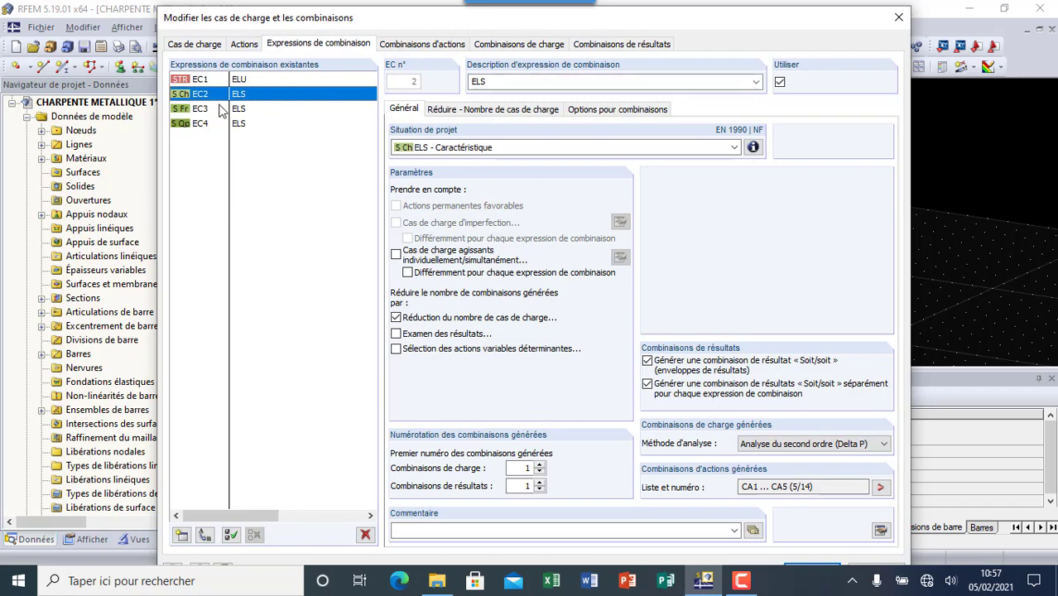
Go through combination expressions EC1 to EC4 and check the design situation of each.
{"action": "key", "text": "Up"}
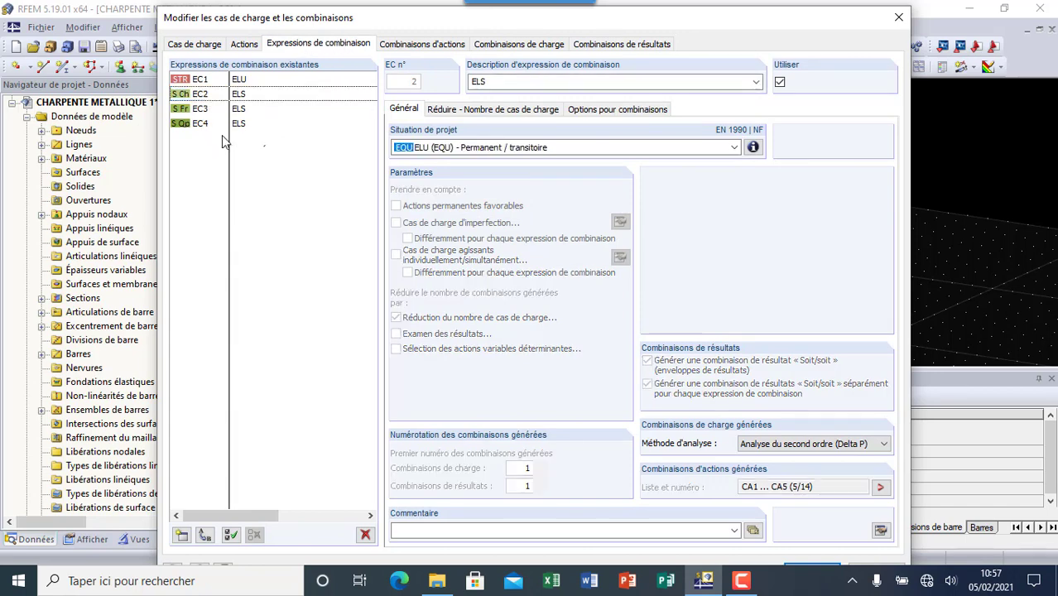
{"action": "key", "text": "Down"}
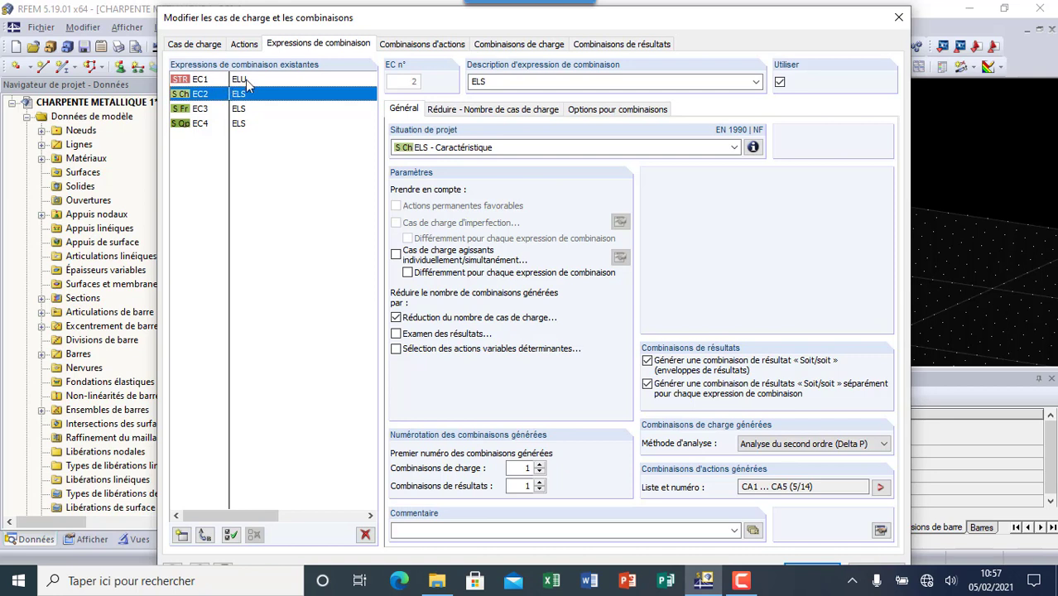
{"action": "left_click", "coordinate": [246, 82]}
{"action": "left_click", "coordinate": [247, 94]}
{"action": "left_click", "coordinate": [248, 108]}
{"action": "left_click", "coordinate": [249, 125]}
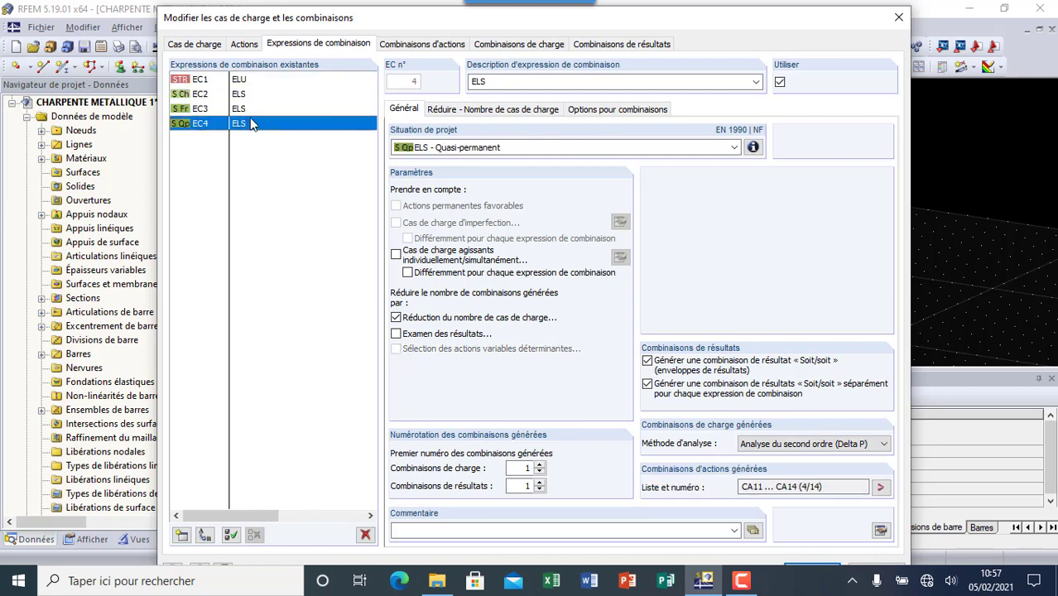
Assign load cases CC1 and CC2 to group 1 of the considered load cases for the ELU expression EC1.
{"action": "left_click", "coordinate": [256, 80]}
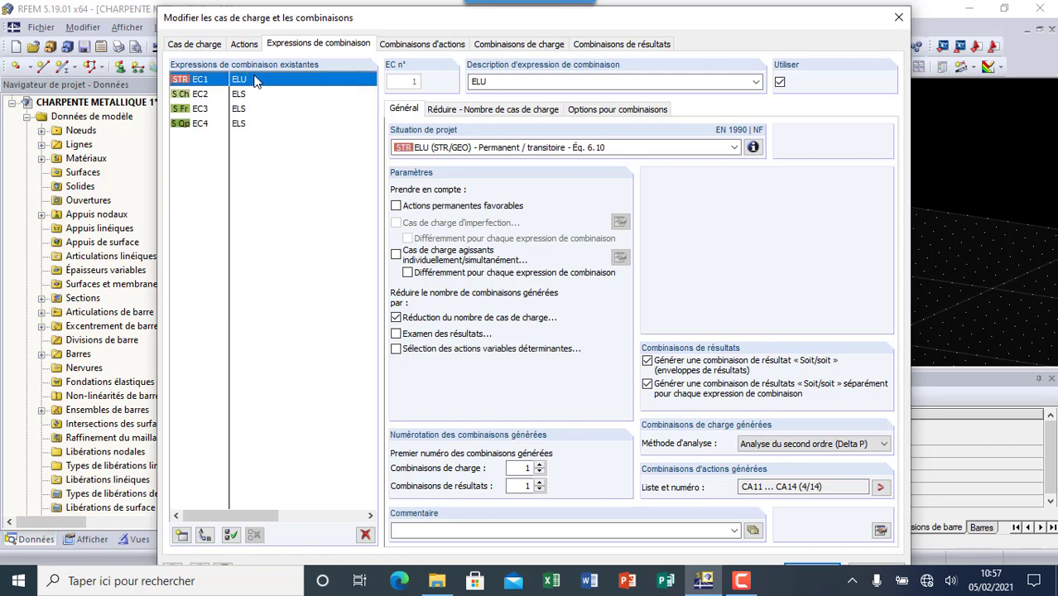
{"action": "left_click", "coordinate": [508, 115]}
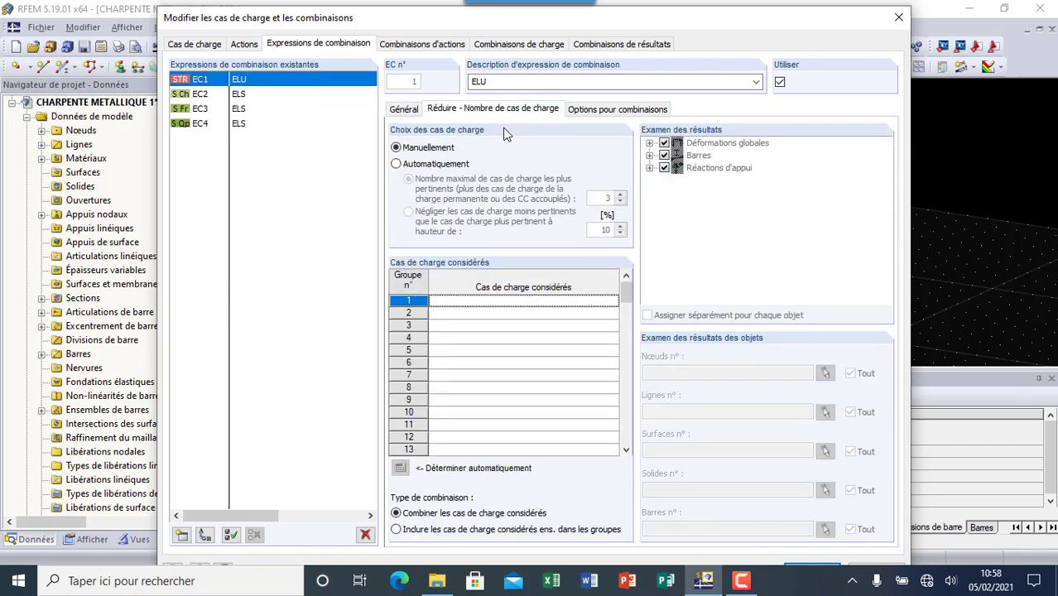
{"action": "left_click", "coordinate": [595, 300]}
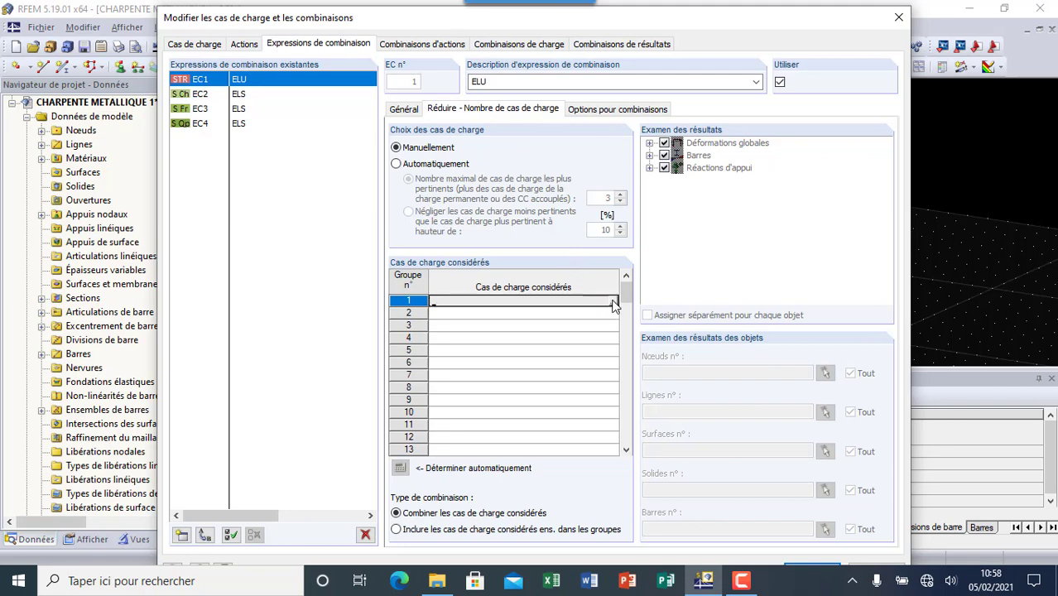
{"action": "left_click", "coordinate": [613, 304]}
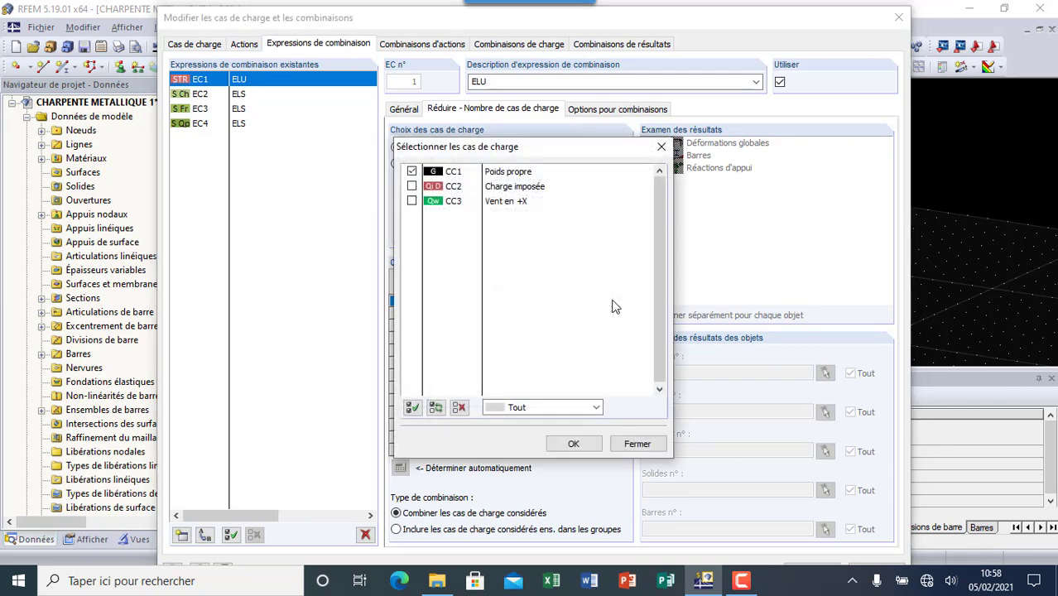
{"action": "left_click", "coordinate": [412, 186]}
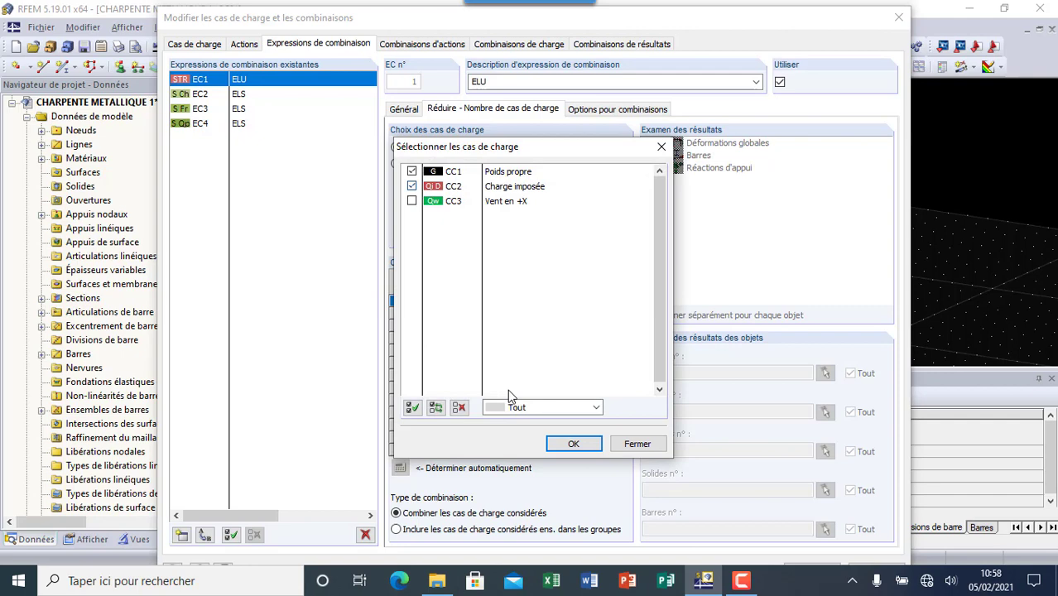
{"action": "left_click", "coordinate": [567, 444]}
Assign load cases CC1, CC2 and CC3 to group 2 of EC1's considered load cases.
{"action": "left_click", "coordinate": [610, 315]}
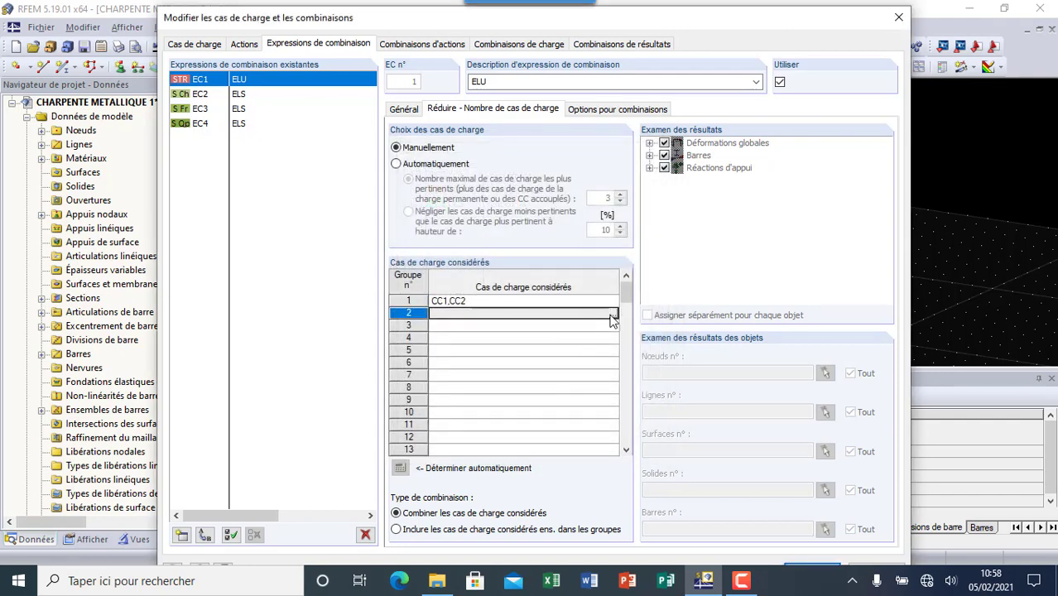
{"action": "left_click", "coordinate": [612, 315]}
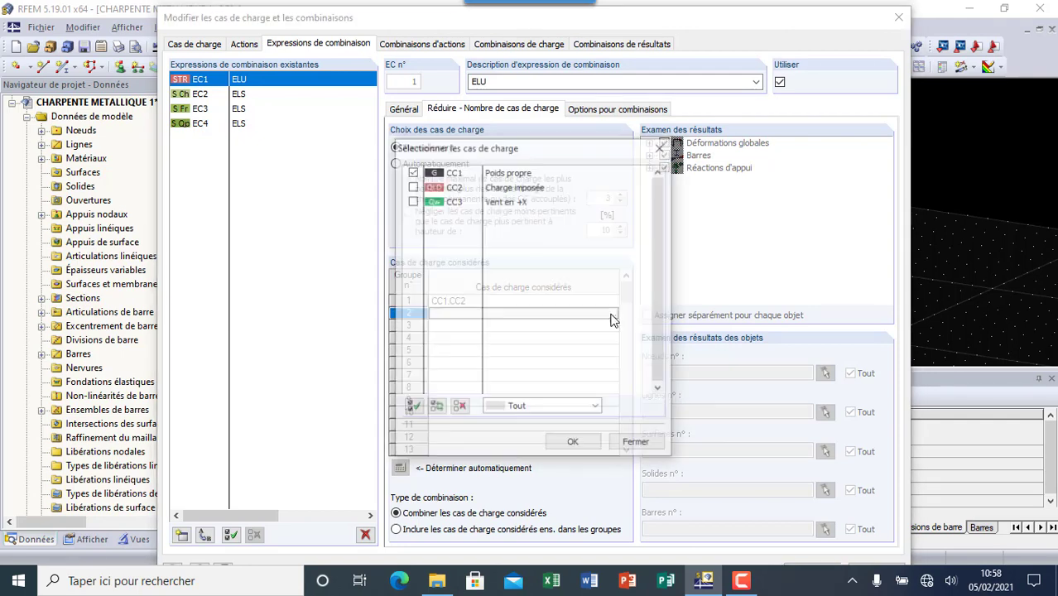
{"action": "left_click", "coordinate": [412, 186]}
{"action": "left_click", "coordinate": [411, 201]}
{"action": "left_click", "coordinate": [576, 444]}
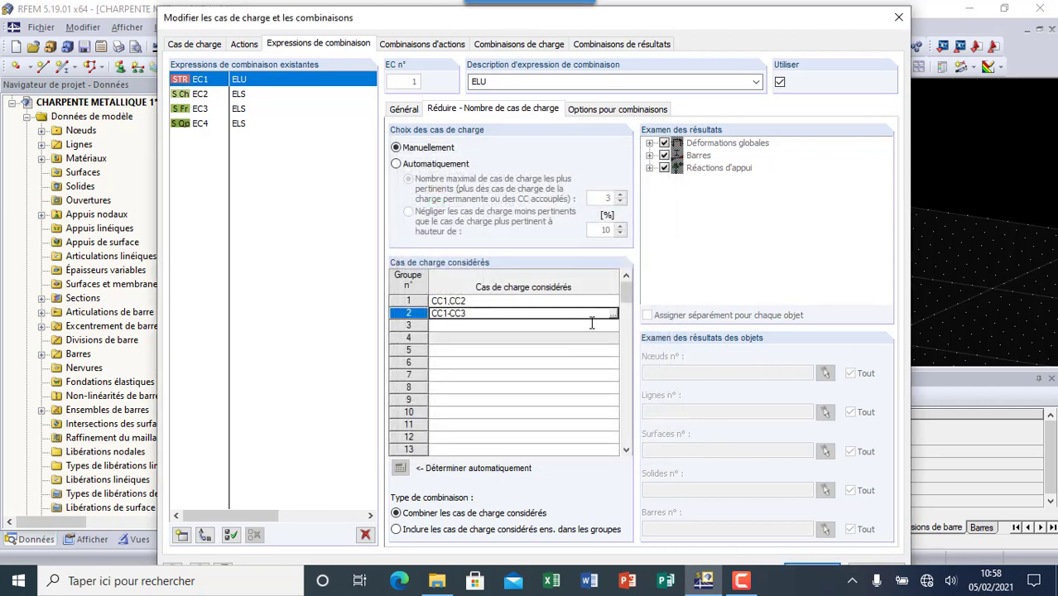
Check EC1's combination options and the generated action, load and result combinations, and confirm the combination settings.
{"action": "left_click", "coordinate": [625, 112]}
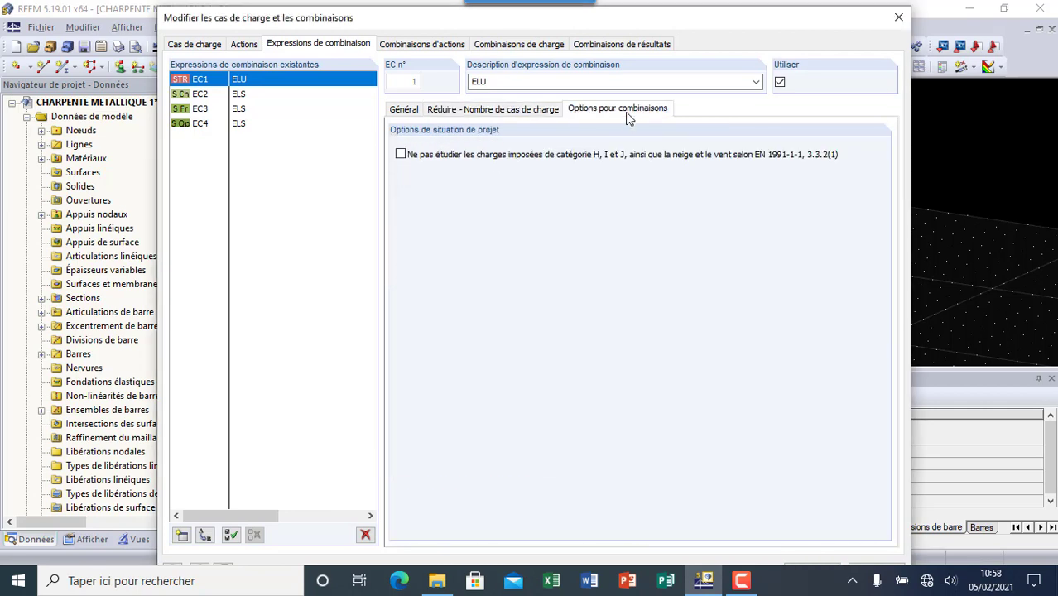
{"action": "left_click", "coordinate": [414, 111]}
{"action": "left_click", "coordinate": [419, 44]}
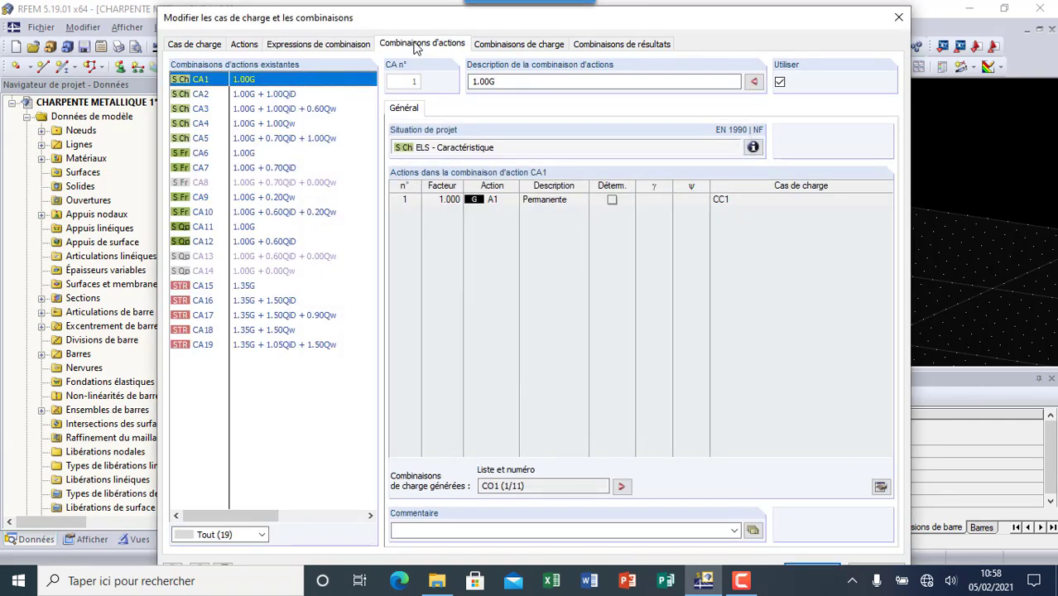
{"action": "left_click", "coordinate": [503, 45]}
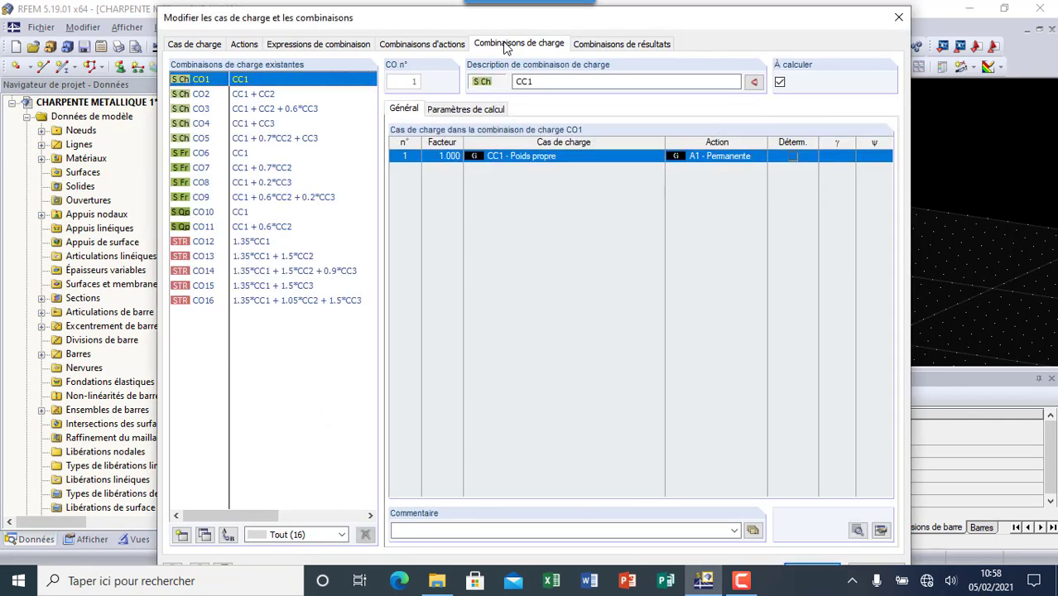
{"action": "left_click", "coordinate": [590, 46]}
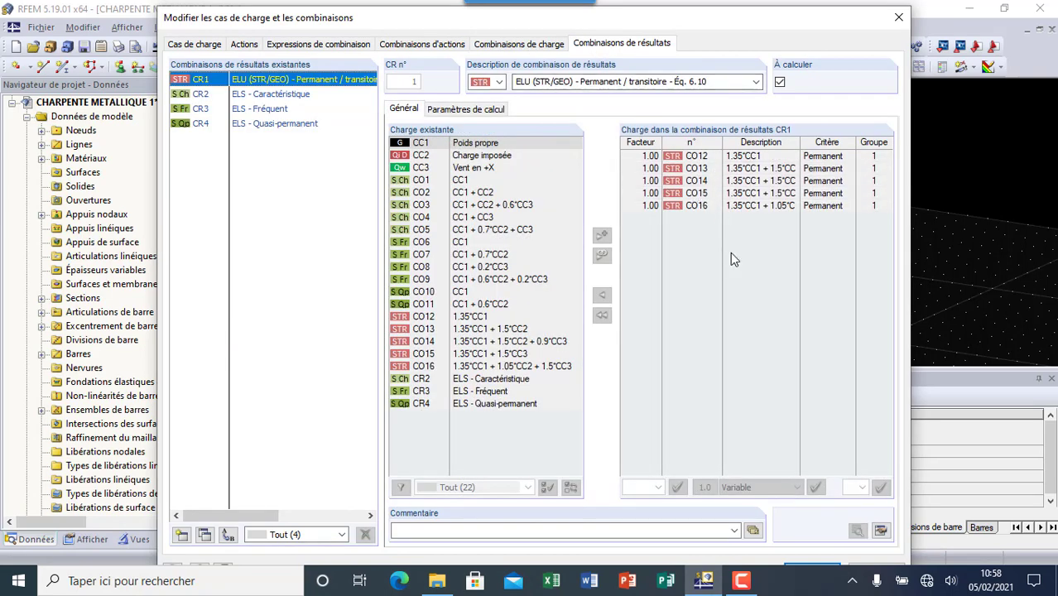
{"action": "left_click", "coordinate": [812, 568]}
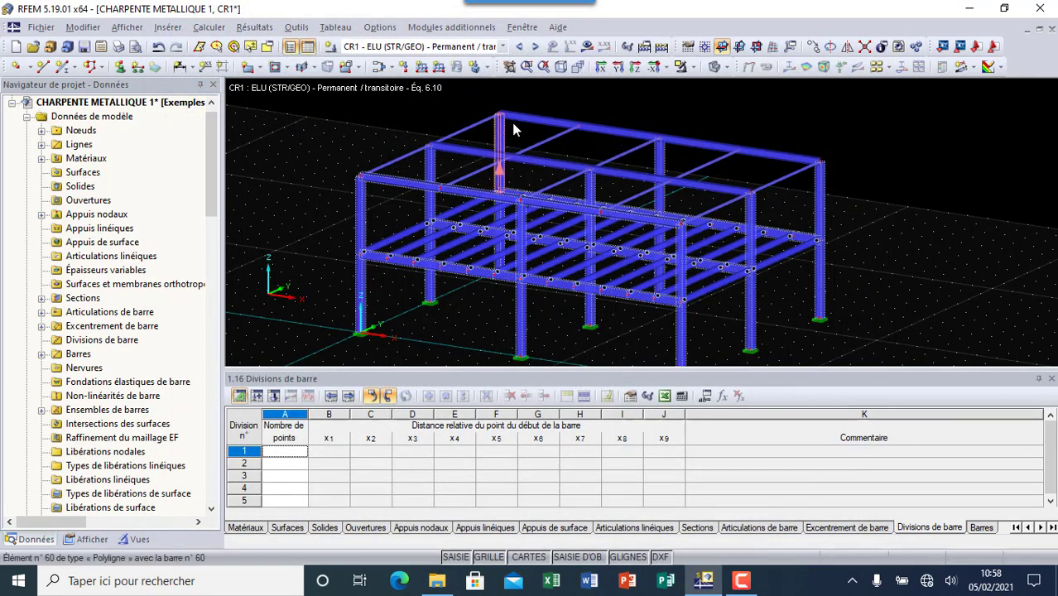
Make result combination CR1 - ELU (STR/GEO) - Permanent / transitoire - Éq. 6.10 current and calculate its results.
{"action": "left_click", "coordinate": [502, 47]}
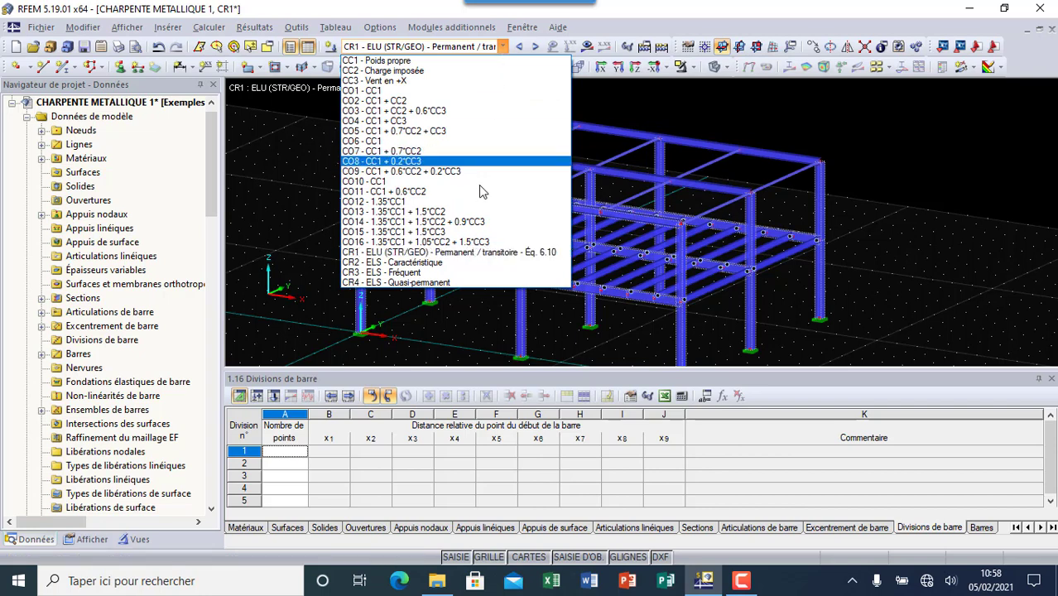
{"action": "left_click", "coordinate": [470, 252]}
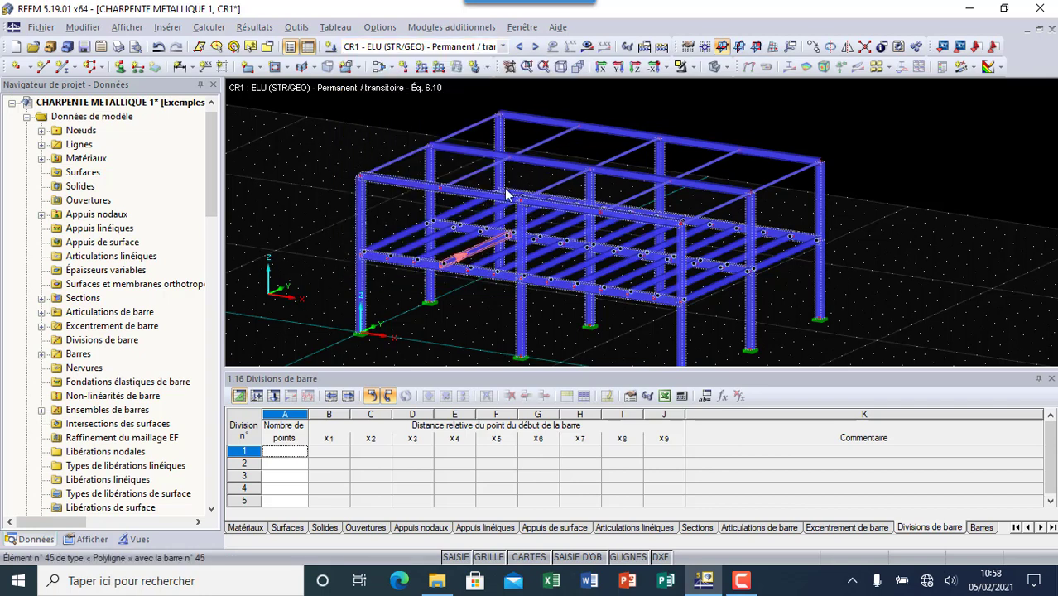
{"action": "left_click", "coordinate": [587, 47]}
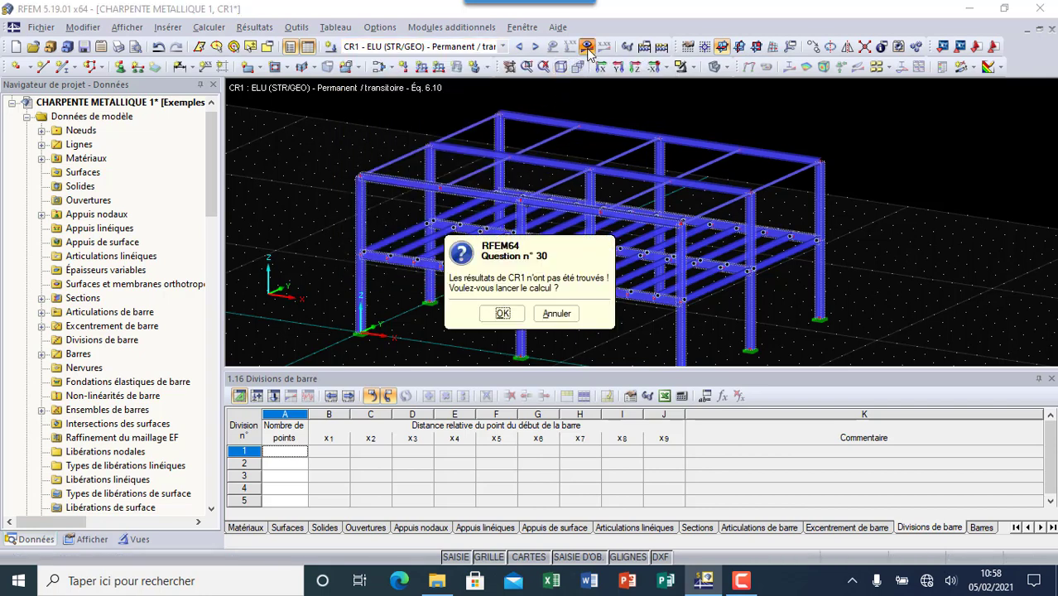
{"action": "left_click", "coordinate": [504, 315]}
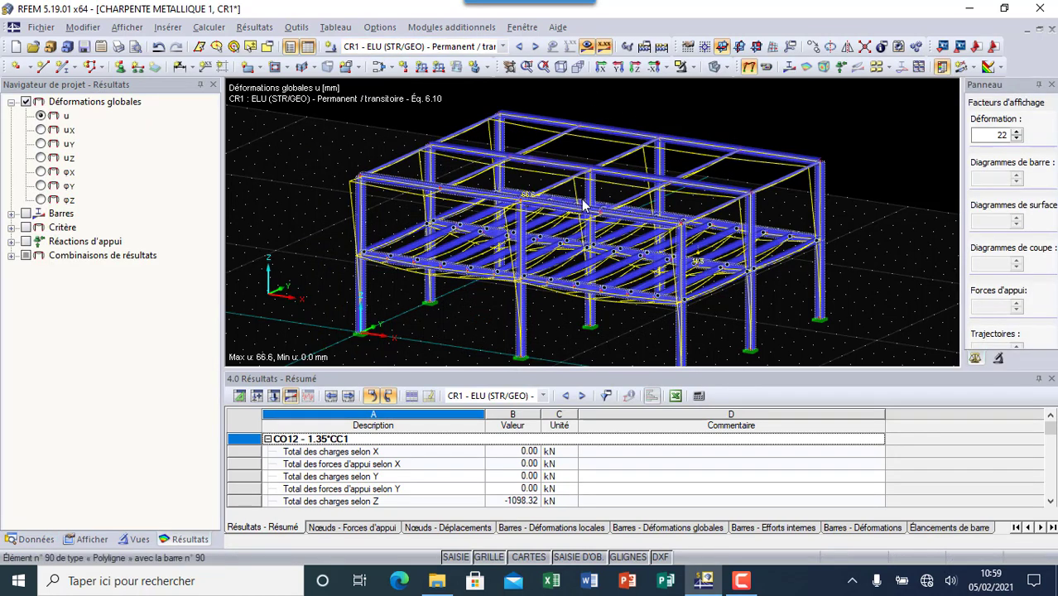
Display the members' internal forces N and Vy for CR1 on the frame.
{"action": "left_click", "coordinate": [768, 69]}
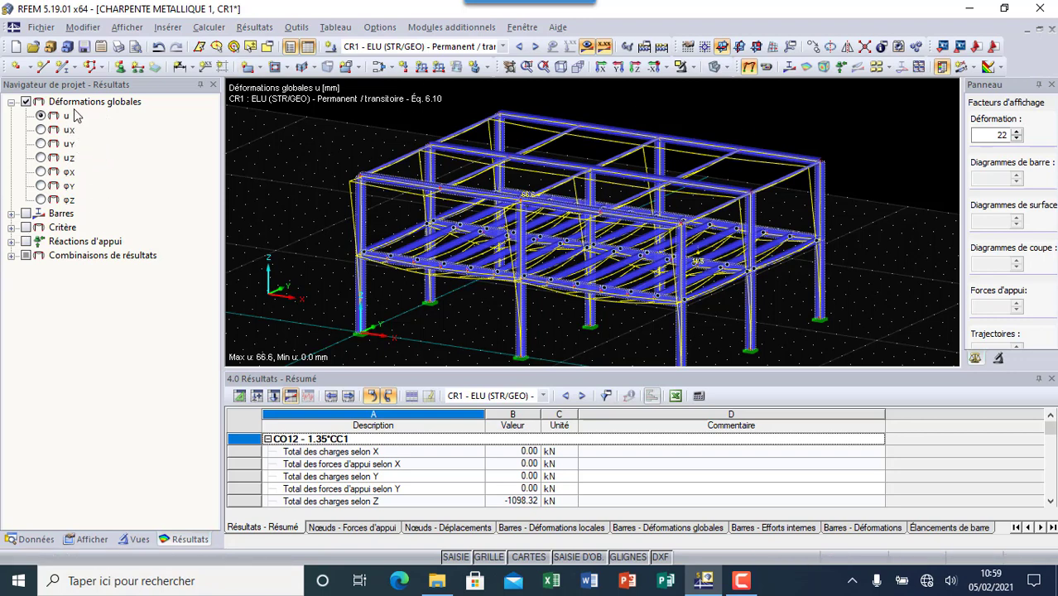
{"action": "left_click", "coordinate": [10, 216]}
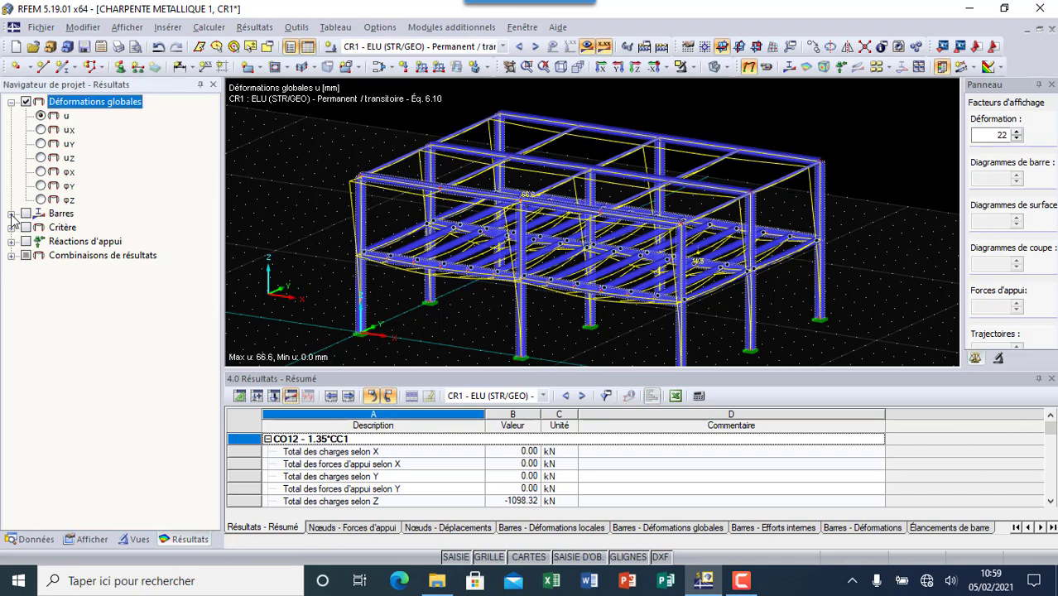
{"action": "left_click", "coordinate": [12, 214]}
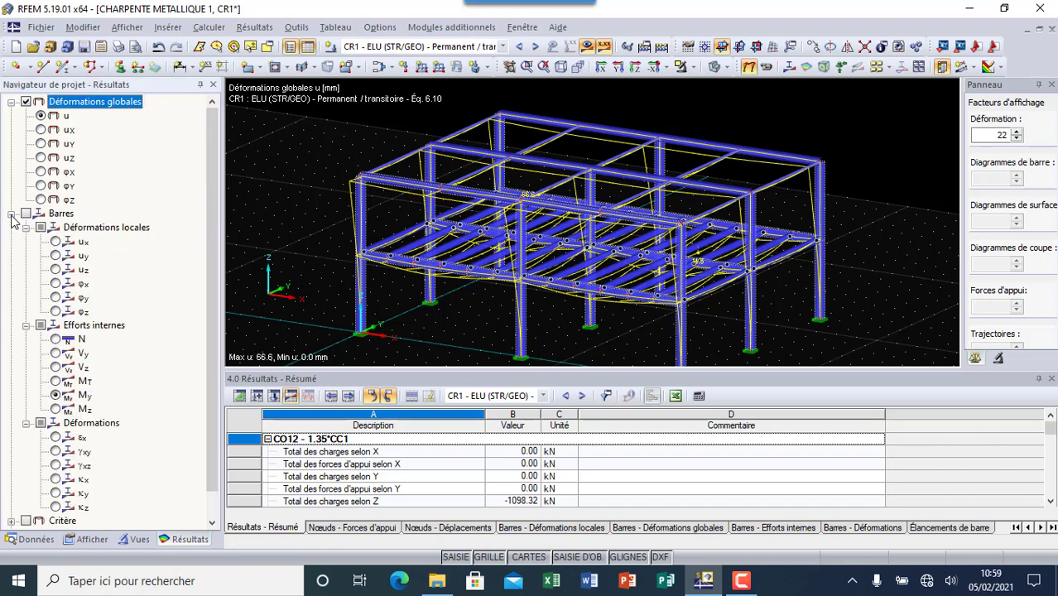
{"action": "left_click", "coordinate": [55, 339]}
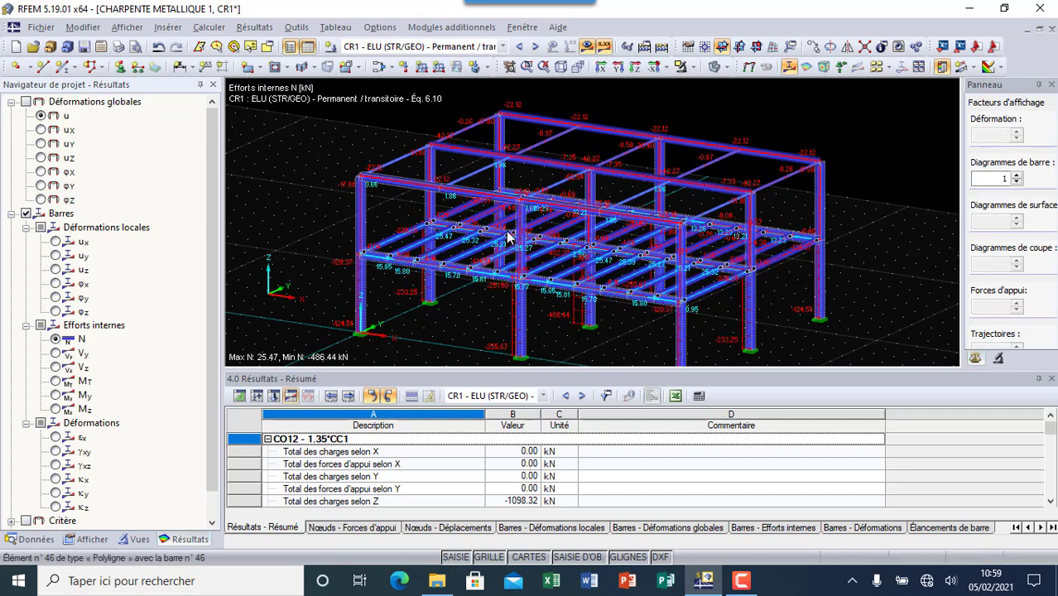
{"action": "middle_click_drag", "start_coordinate": [529, 342], "coordinate": [517, 258], "text": "ctrl"}
{"action": "scroll", "coordinate": [563, 176], "scroll_direction": "up", "scroll_amount": 2}
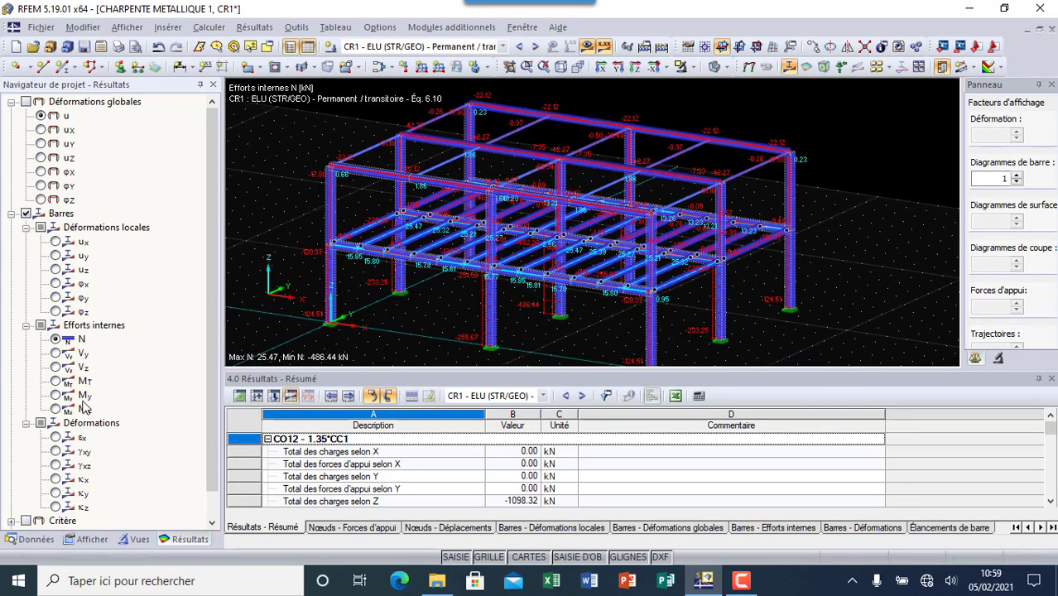
{"action": "left_click", "coordinate": [57, 352]}
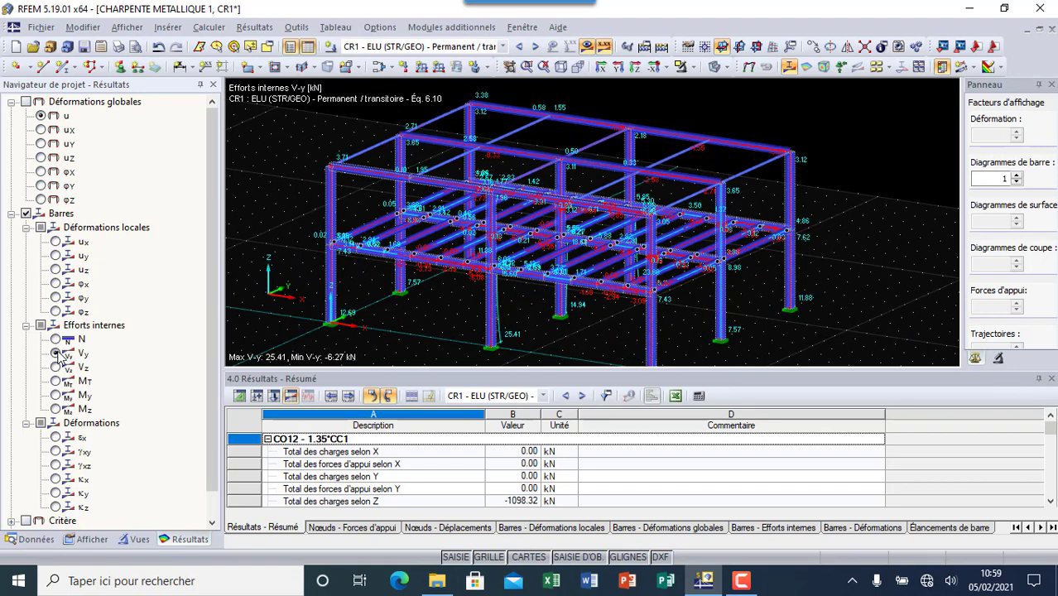
Display the members' shear force Vz and torsional moment MT for CR1 on the frame.
{"action": "left_click", "coordinate": [55, 368]}
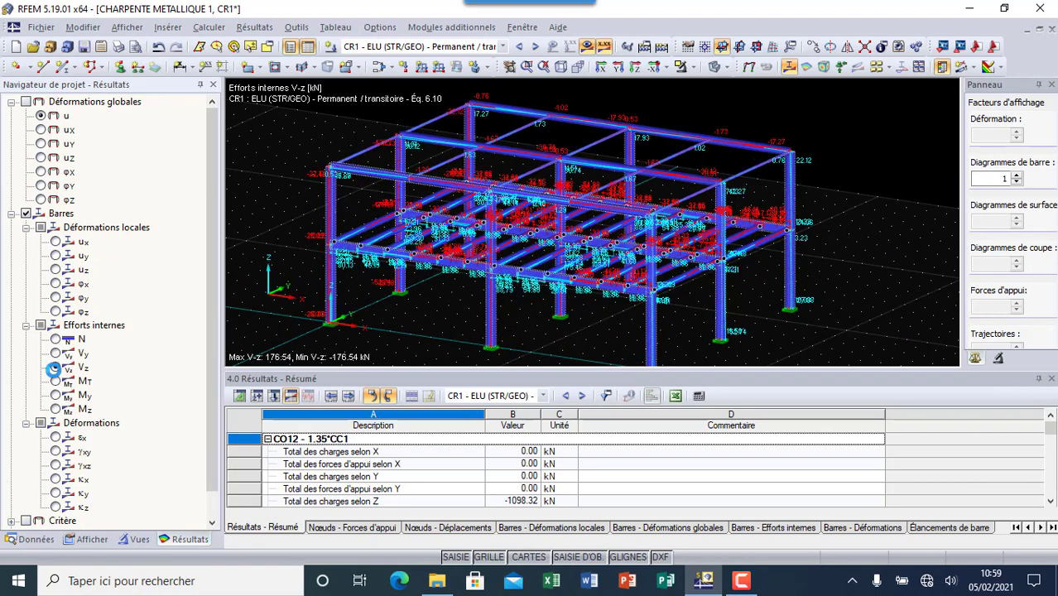
{"action": "left_click", "coordinate": [54, 381]}
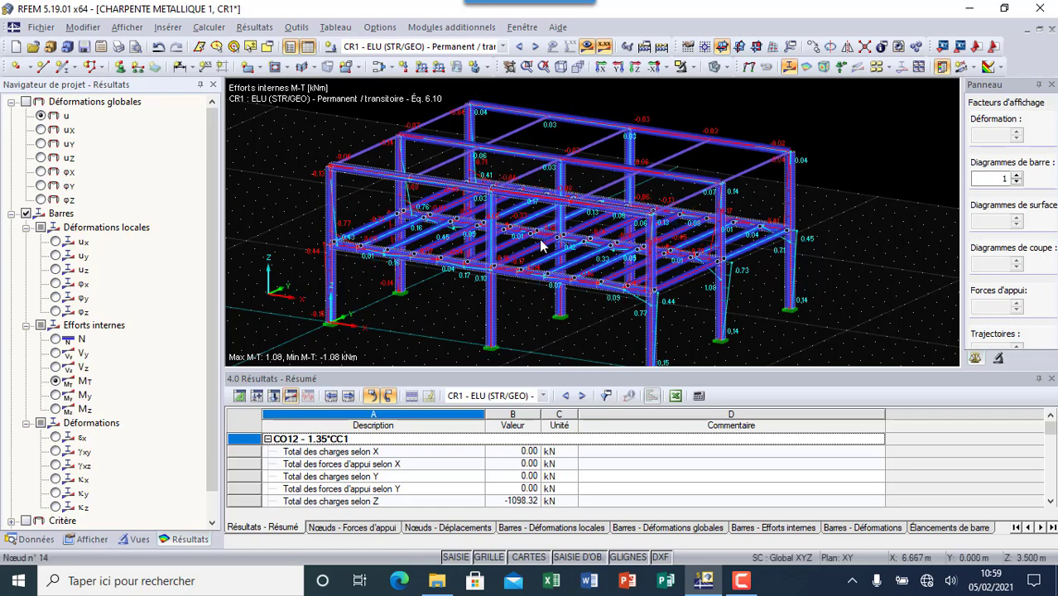
{"action": "middle_click_drag", "start_coordinate": [503, 204], "coordinate": [523, 219]}
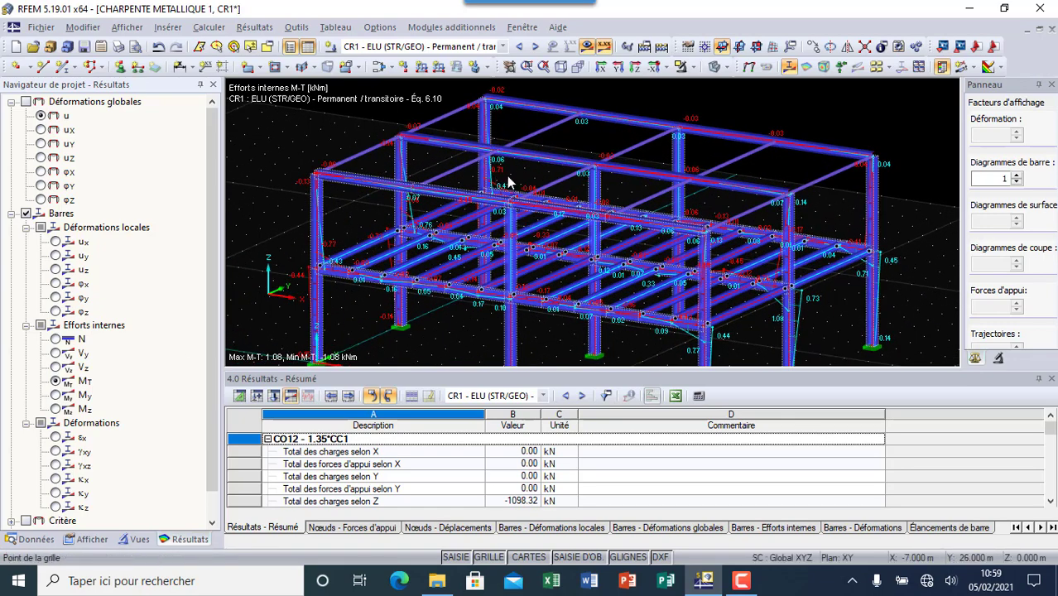
{"action": "scroll", "coordinate": [480, 187], "scroll_direction": "up", "scroll_amount": 4}
{"action": "scroll", "coordinate": [472, 189], "scroll_direction": "down", "scroll_amount": 2}
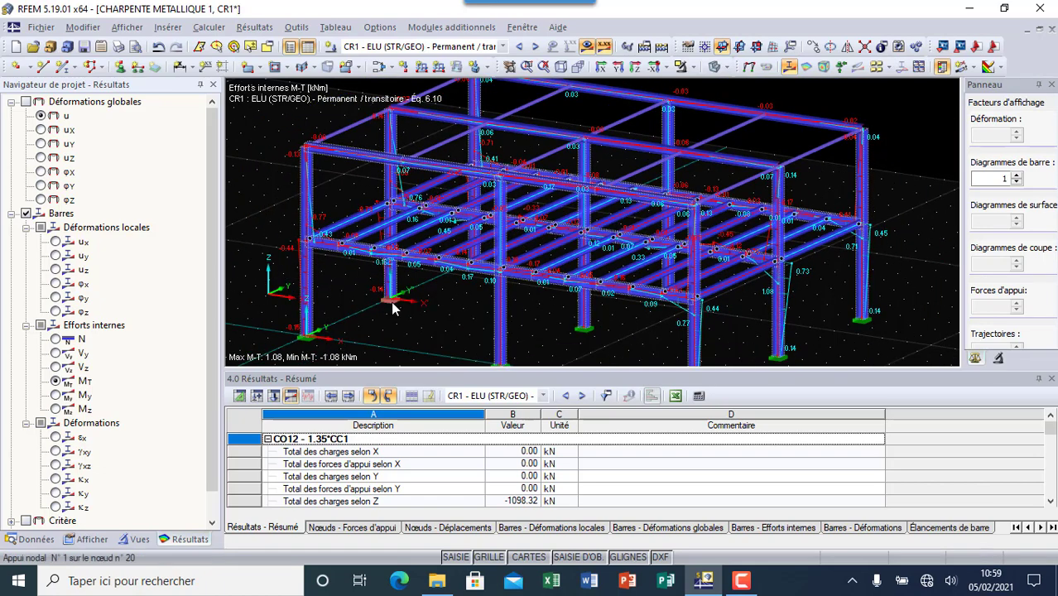
Set the display factor of the member diagrams to 2.
{"action": "left_click", "coordinate": [1016, 175]}
{"action": "left_click", "coordinate": [1016, 174]}
{"action": "left_click", "coordinate": [1016, 175]}
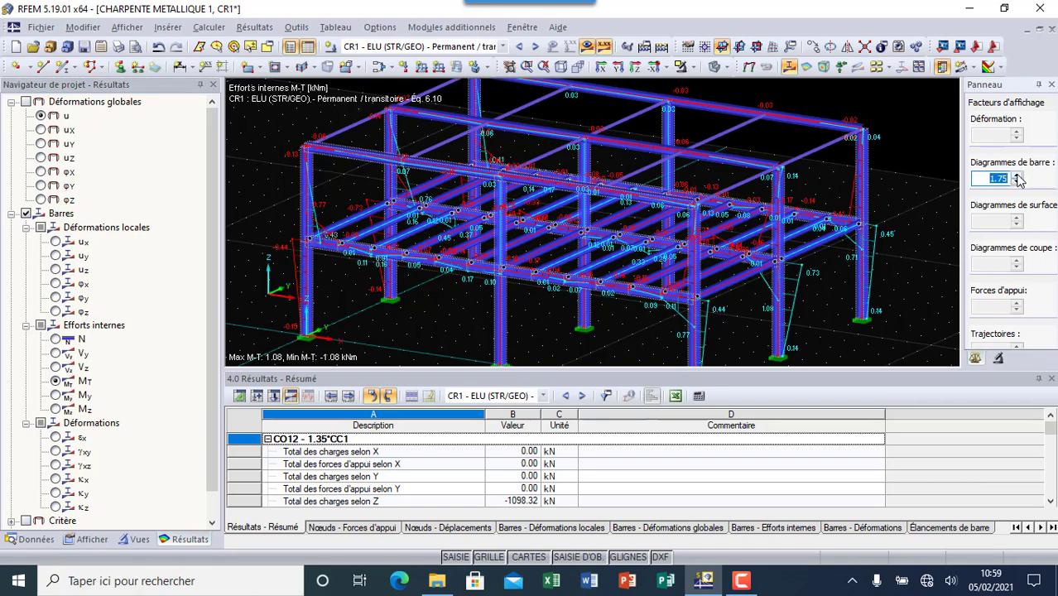
{"action": "type", "text": "3"}
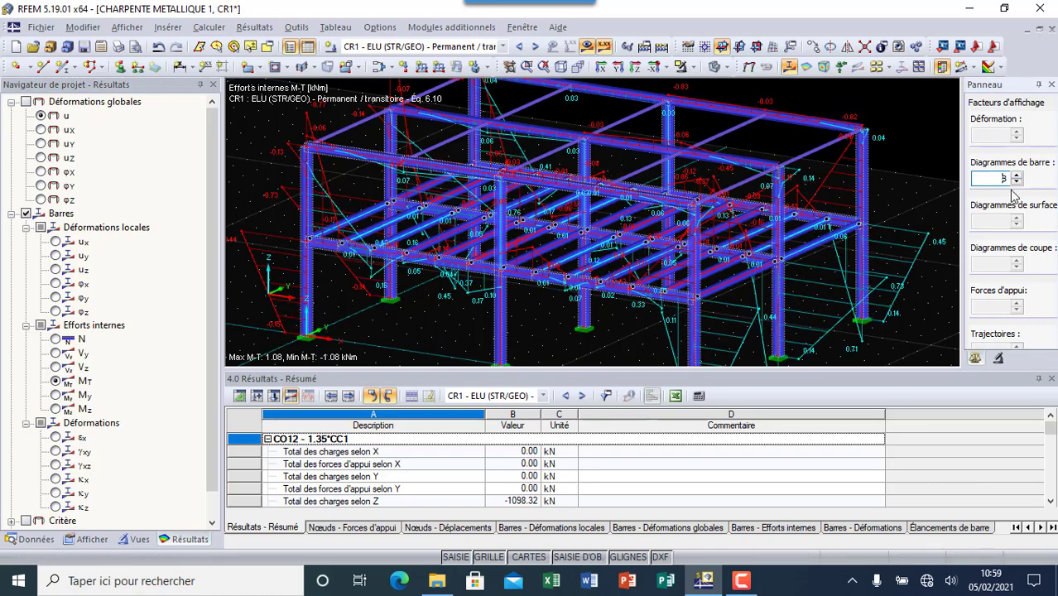
{"action": "left_click", "coordinate": [1016, 182]}
{"action": "scroll", "coordinate": [903, 209], "scroll_direction": "down", "scroll_amount": 2}
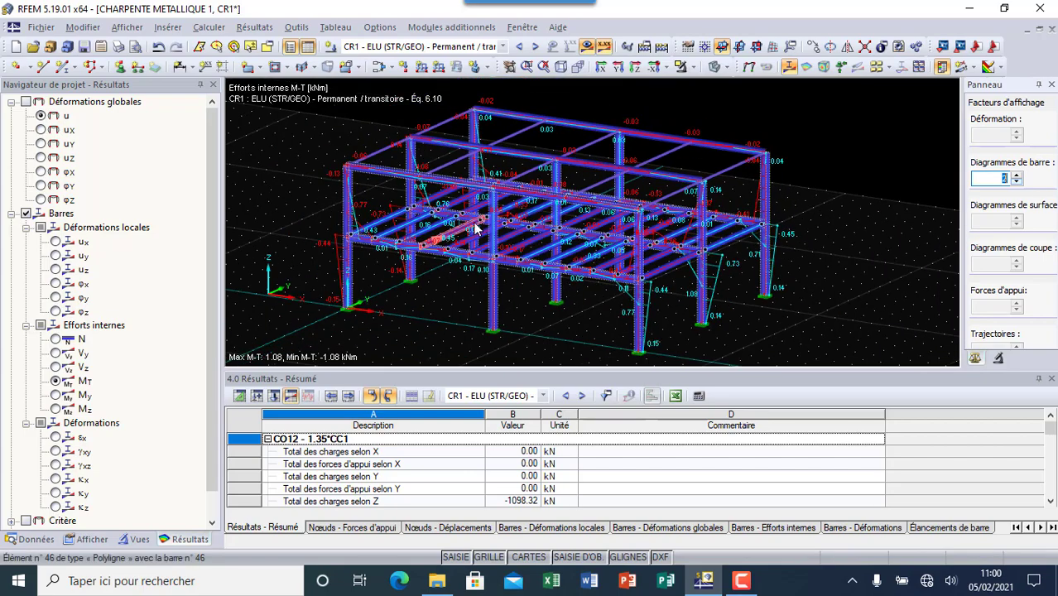
Display the members' bending moments My and Mz for CR1 and examine their distribution on the frame.
{"action": "left_click", "coordinate": [58, 396]}
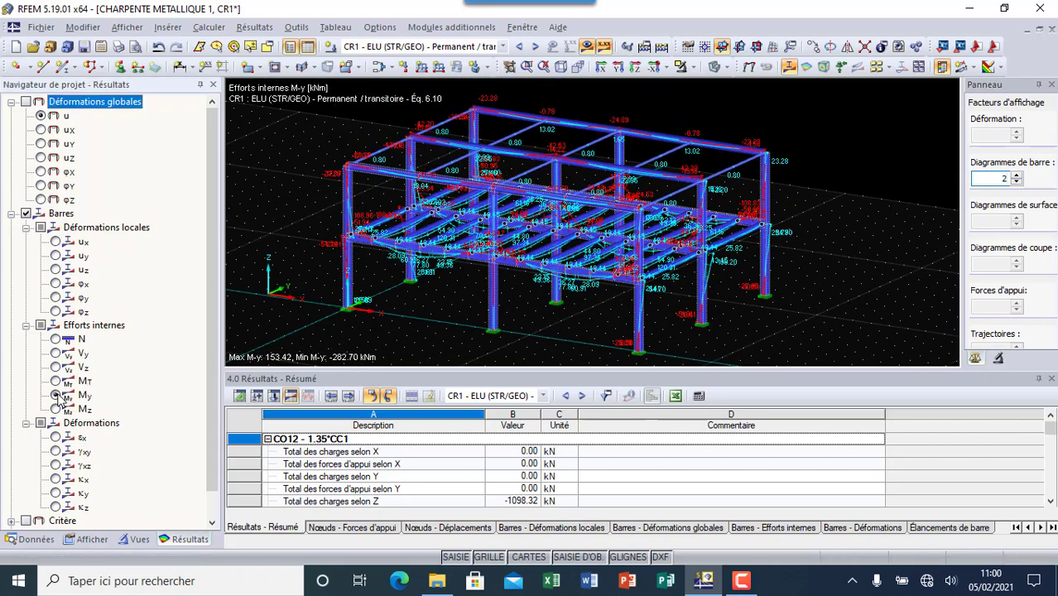
{"action": "scroll", "coordinate": [547, 222], "scroll_direction": "up", "scroll_amount": 2}
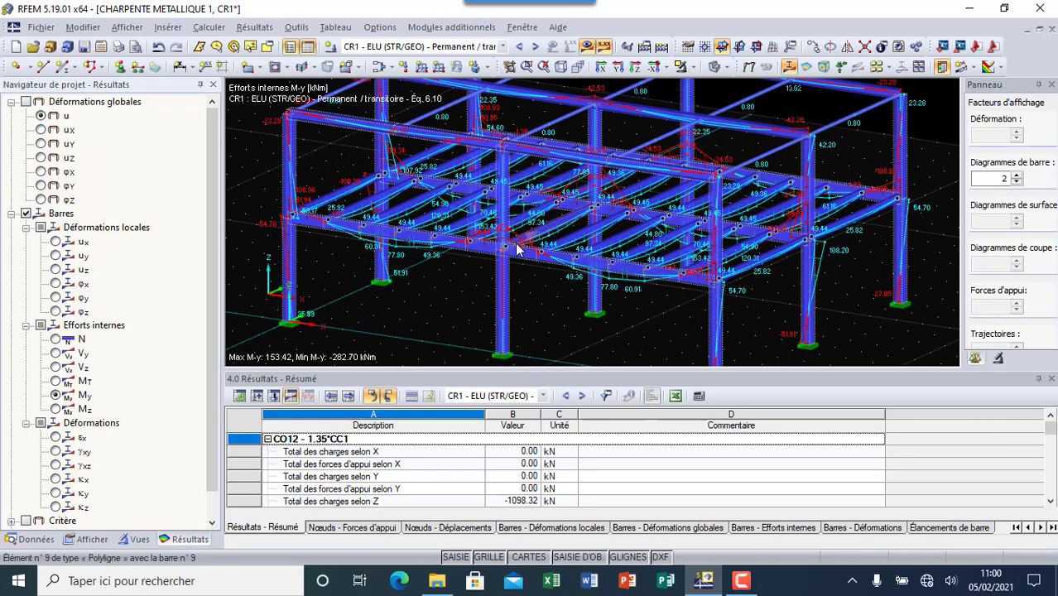
{"action": "scroll", "coordinate": [520, 269], "scroll_direction": "up", "scroll_amount": 1}
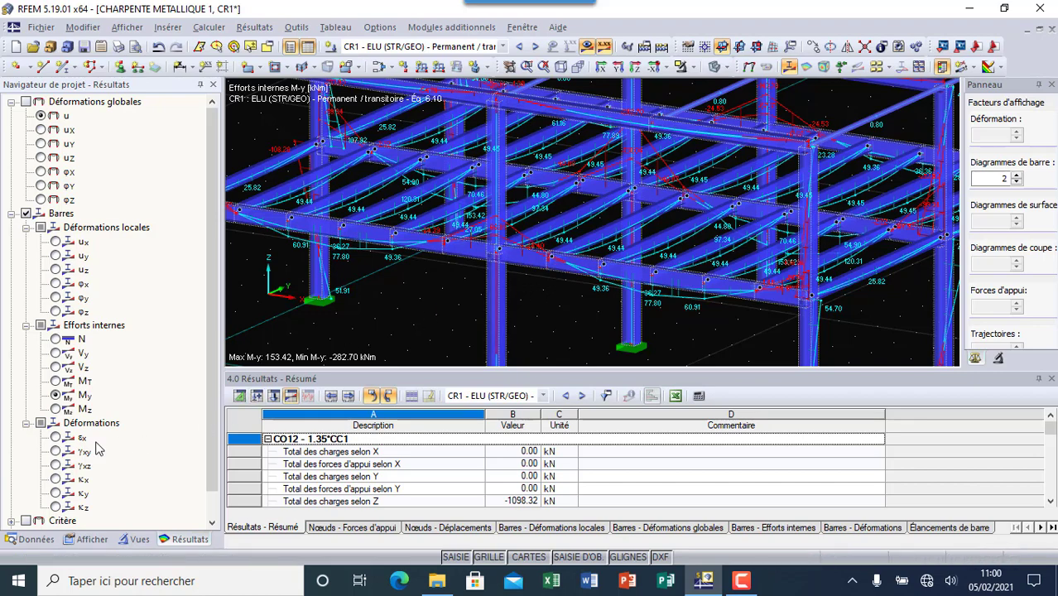
{"action": "left_click", "coordinate": [56, 409]}
{"action": "scroll", "coordinate": [603, 283], "scroll_direction": "down", "scroll_amount": 3}
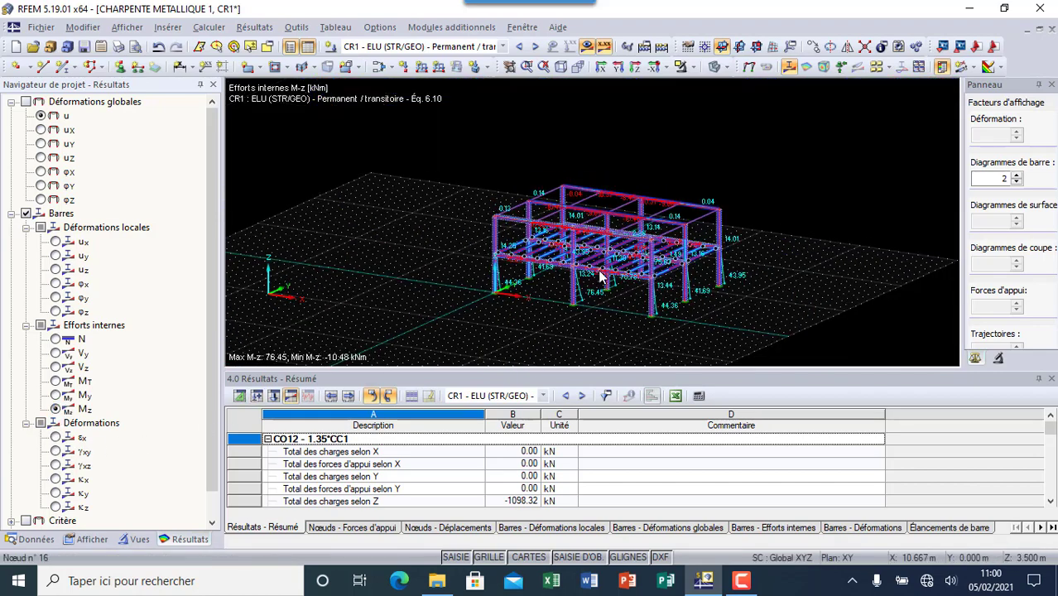
{"action": "scroll", "coordinate": [617, 275], "scroll_direction": "up", "scroll_amount": 2}
{"action": "scroll", "coordinate": [662, 262], "scroll_direction": "up", "scroll_amount": 1}
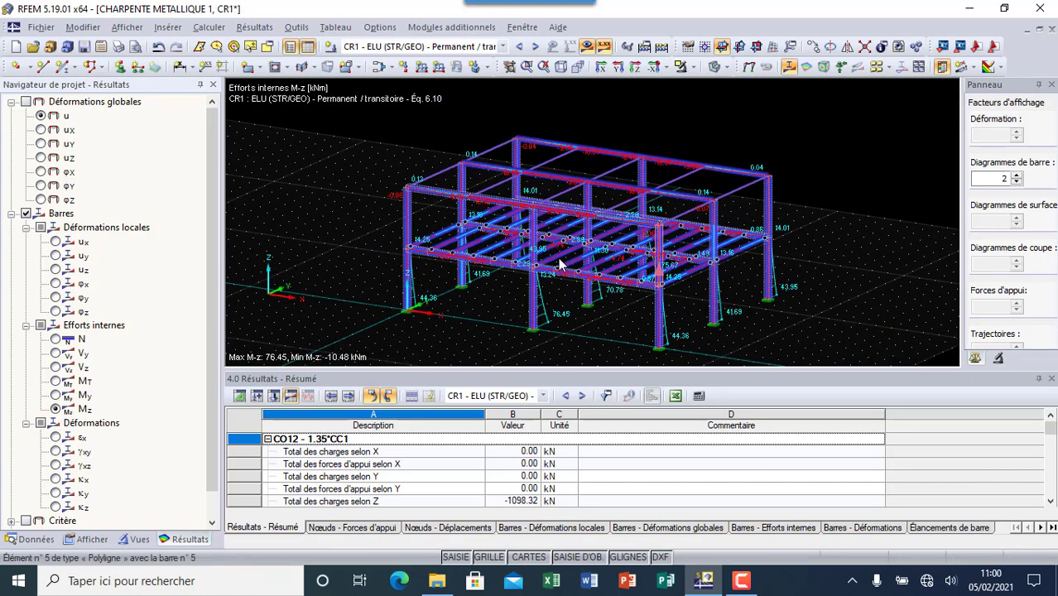
{"action": "scroll", "coordinate": [209, 389], "scroll_direction": "down", "scroll_amount": 1}
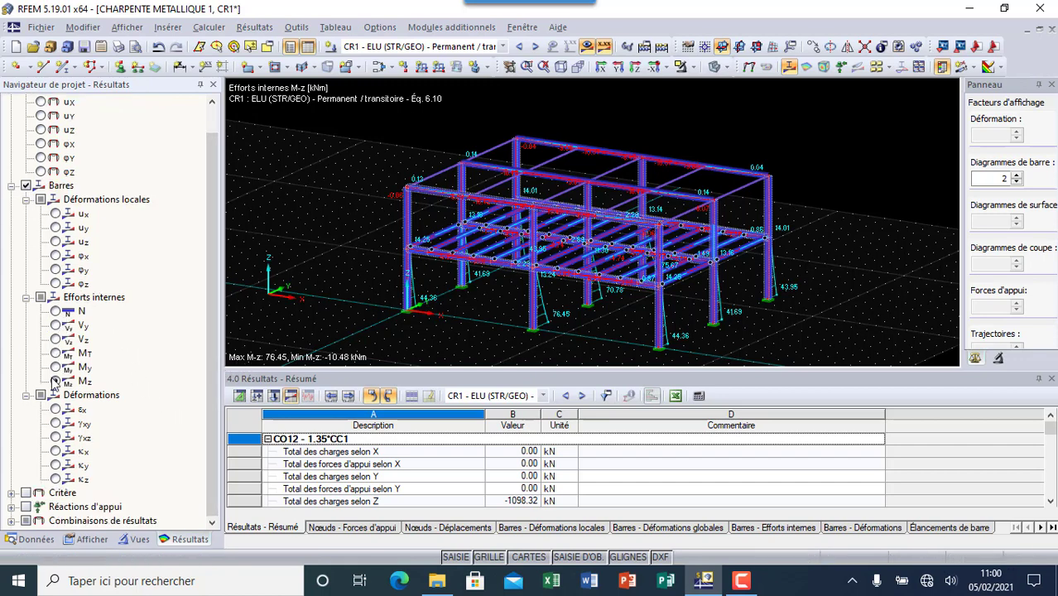
Display the members' local displacements ux and uz for CR1 on the frame.
{"action": "left_click", "coordinate": [55, 214]}
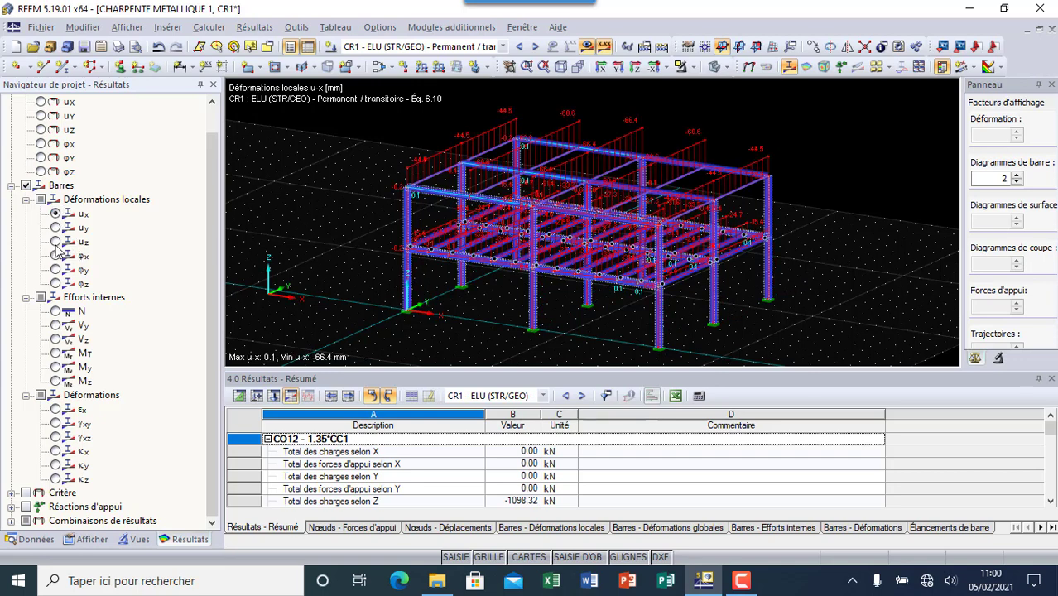
{"action": "left_click", "coordinate": [55, 242]}
{"action": "scroll", "coordinate": [519, 221], "scroll_direction": "up", "scroll_amount": 3}
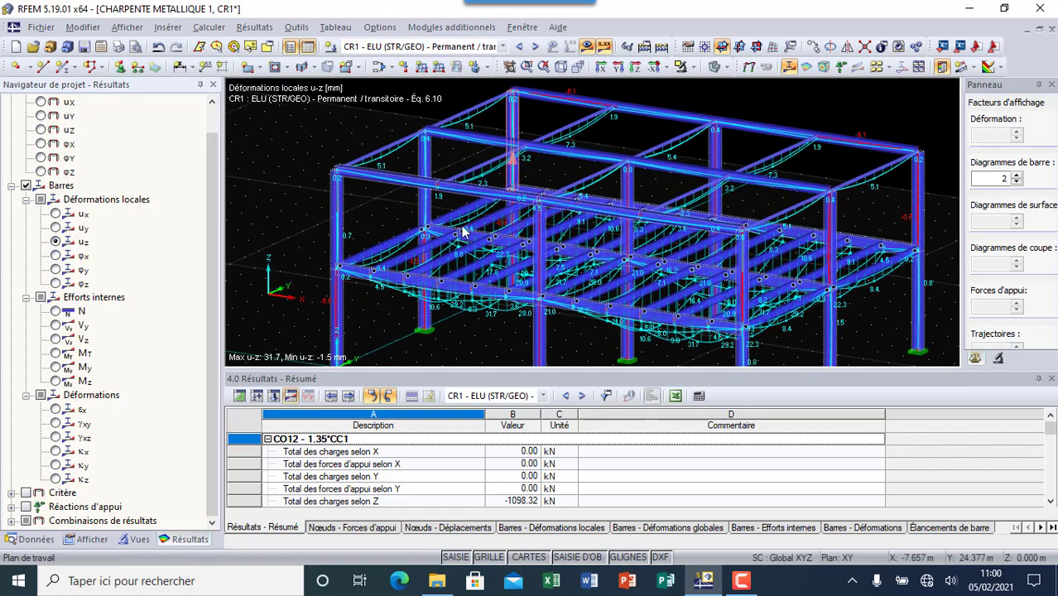
{"action": "scroll", "coordinate": [469, 246], "scroll_direction": "down", "scroll_amount": 3}
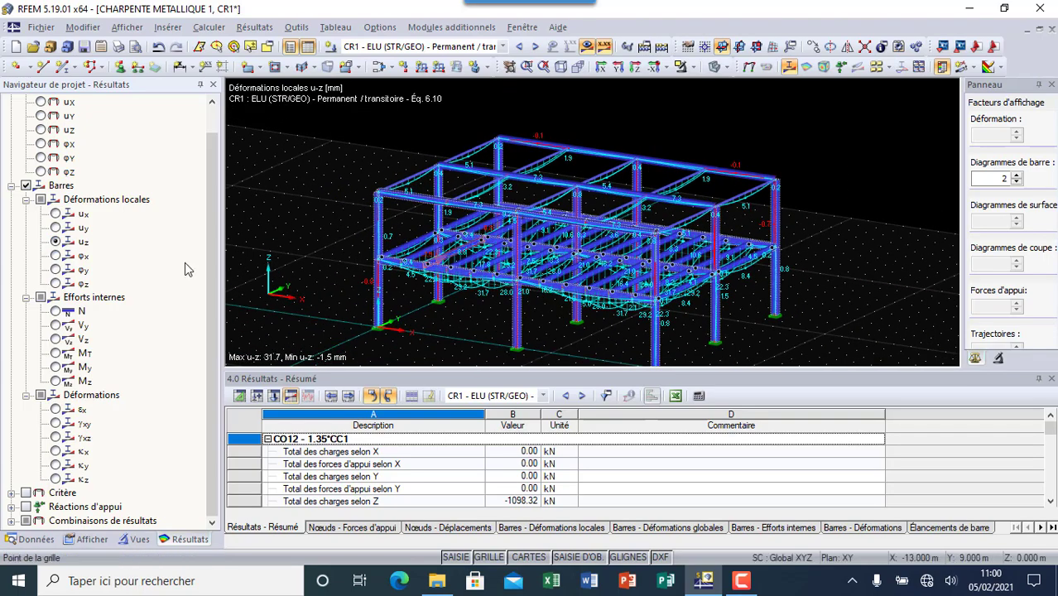
Display the members' local rotations φx, φy and φz for CR1 on the frame.
{"action": "left_click", "coordinate": [56, 256]}
{"action": "scroll", "coordinate": [379, 298], "scroll_direction": "up", "scroll_amount": 3}
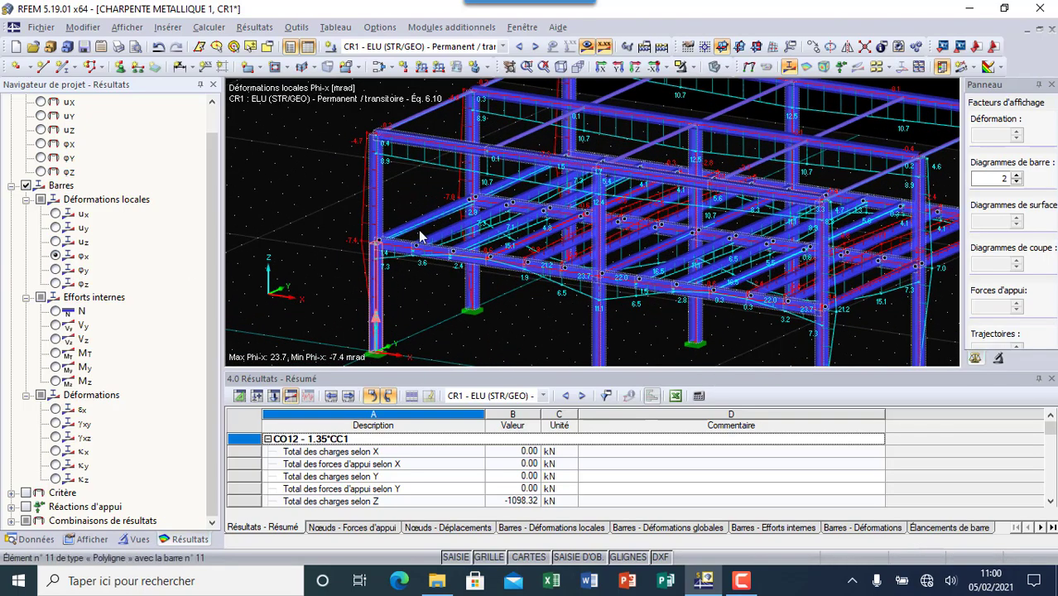
{"action": "left_click", "coordinate": [55, 269]}
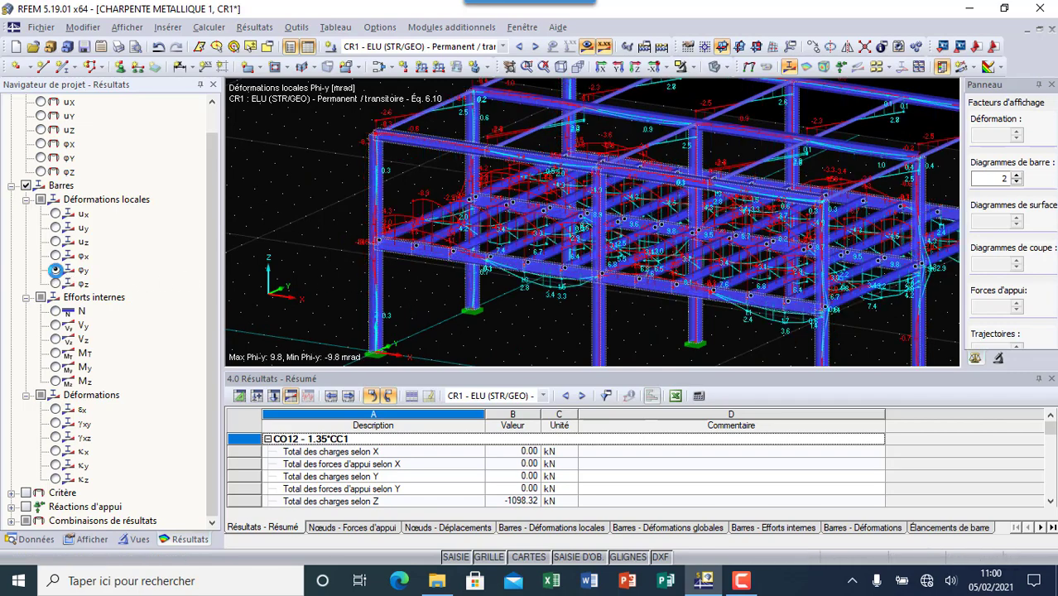
{"action": "left_click", "coordinate": [55, 284]}
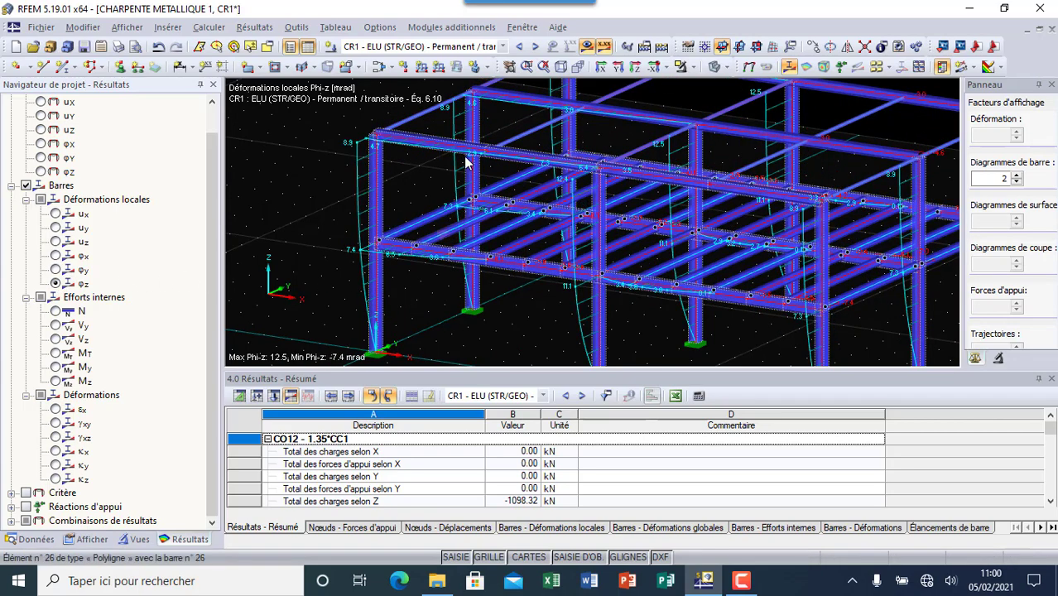
{"action": "scroll", "coordinate": [329, 195], "scroll_direction": "down", "scroll_amount": 3}
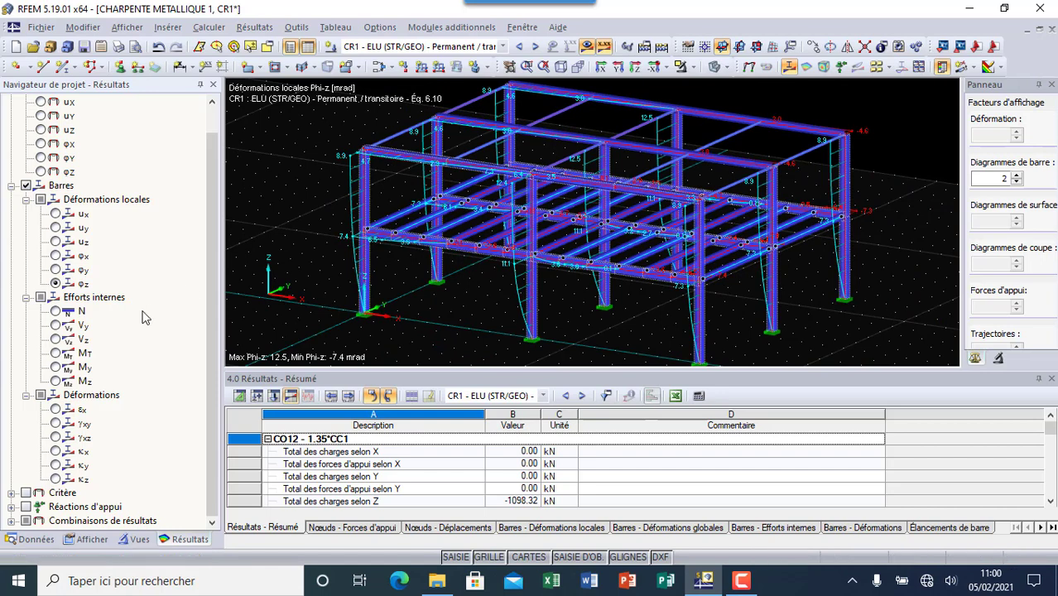
Expand the display options for result combinations and nodal support reactions.
{"action": "left_click", "coordinate": [135, 540]}
{"action": "left_click", "coordinate": [176, 541]}
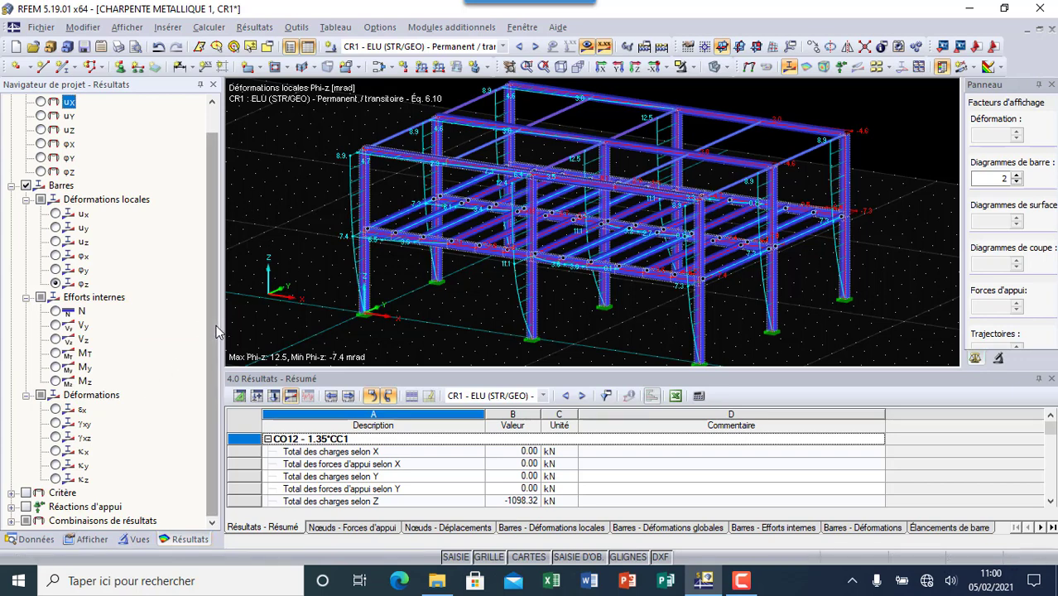
{"action": "left_click_drag", "start_coordinate": [210, 294], "coordinate": [223, 222]}
{"action": "scroll", "coordinate": [201, 372], "scroll_direction": "down", "scroll_amount": 1}
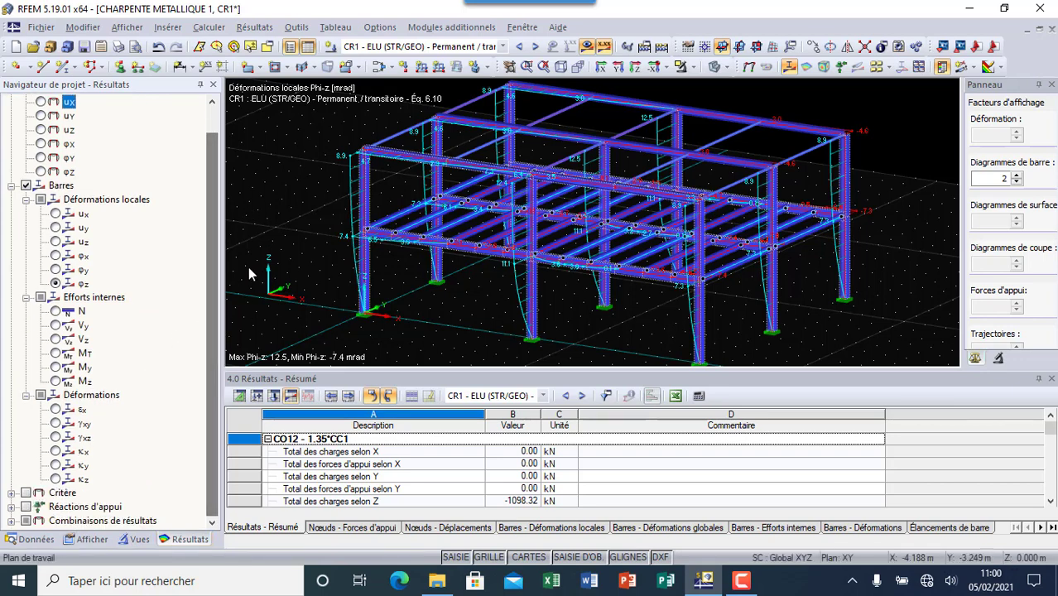
{"action": "left_click", "coordinate": [11, 521]}
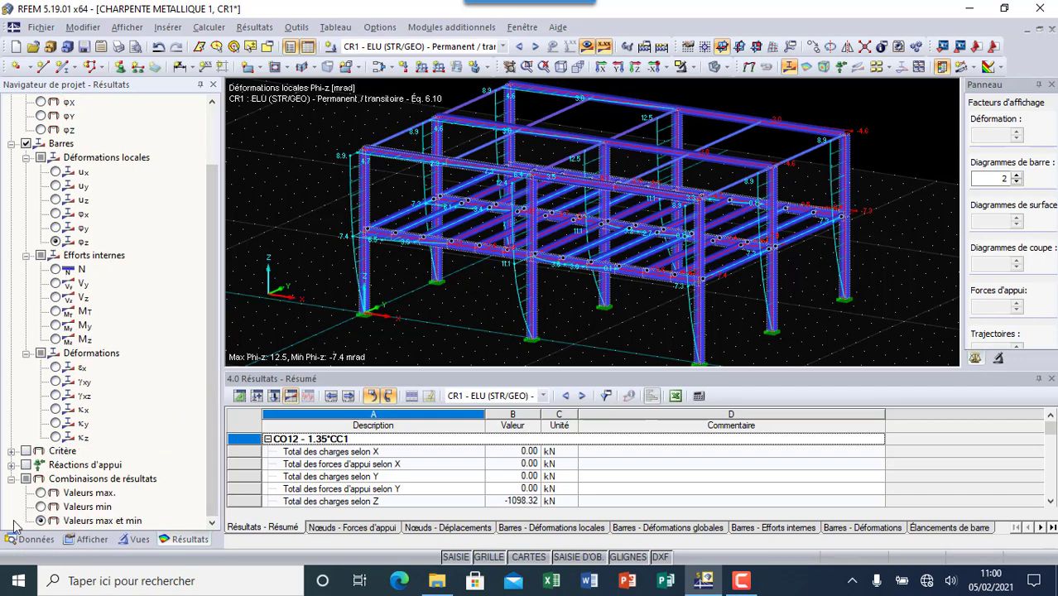
{"action": "left_click", "coordinate": [12, 465]}
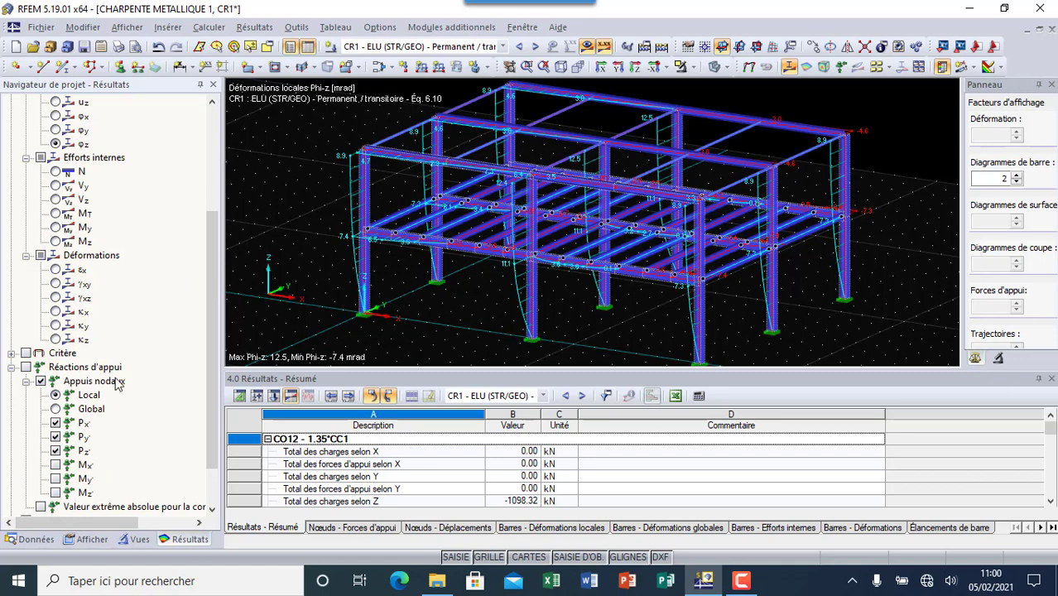
{"action": "scroll", "coordinate": [208, 411], "scroll_direction": "down", "scroll_amount": 2}
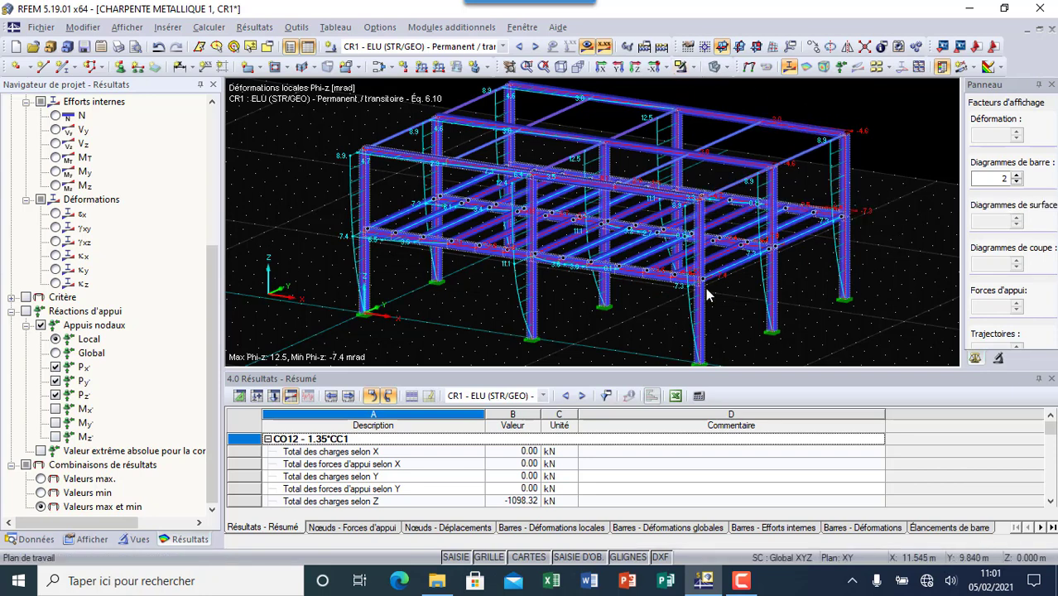
Hide the member results and display the support reactions for CR1, examining them at the column bases.
{"action": "left_click", "coordinate": [790, 66]}
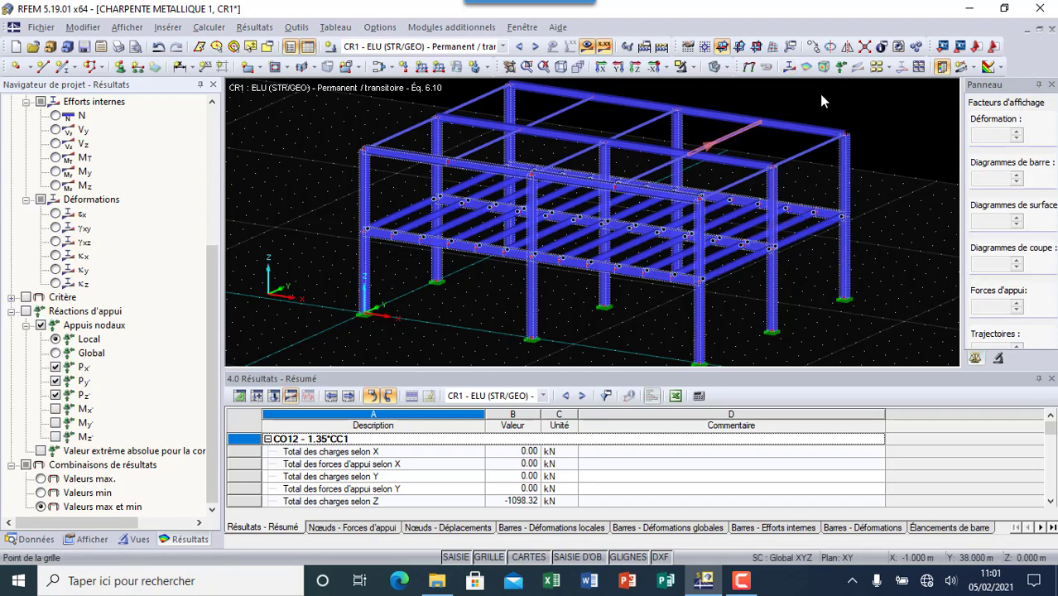
{"action": "left_click", "coordinate": [841, 66]}
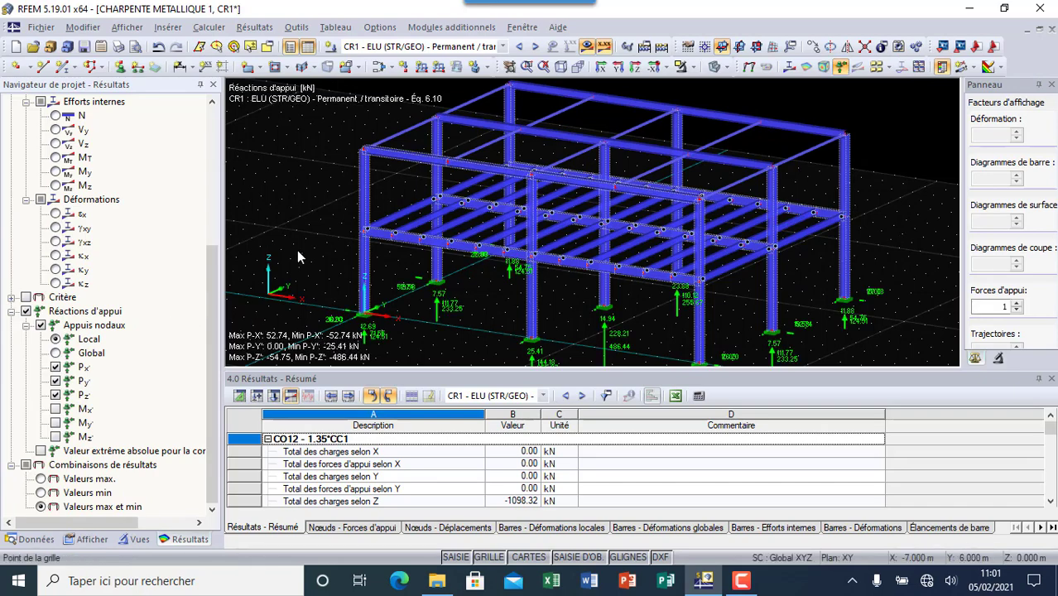
{"action": "scroll", "coordinate": [304, 238], "scroll_direction": "down", "scroll_amount": 1}
{"action": "scroll", "coordinate": [414, 288], "scroll_direction": "up", "scroll_amount": 1}
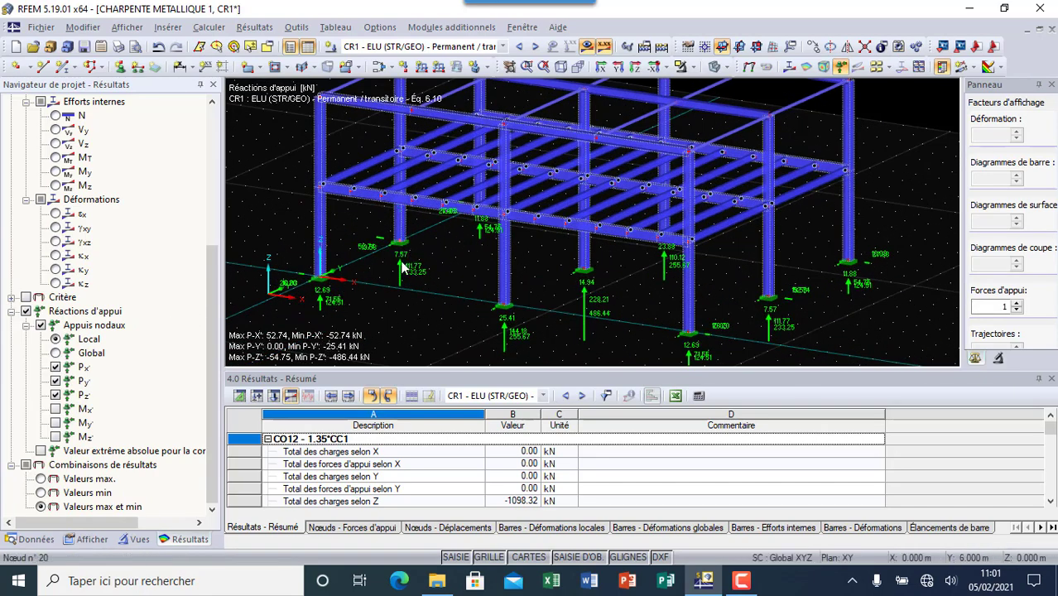
{"action": "scroll", "coordinate": [305, 318], "scroll_direction": "up", "scroll_amount": 3}
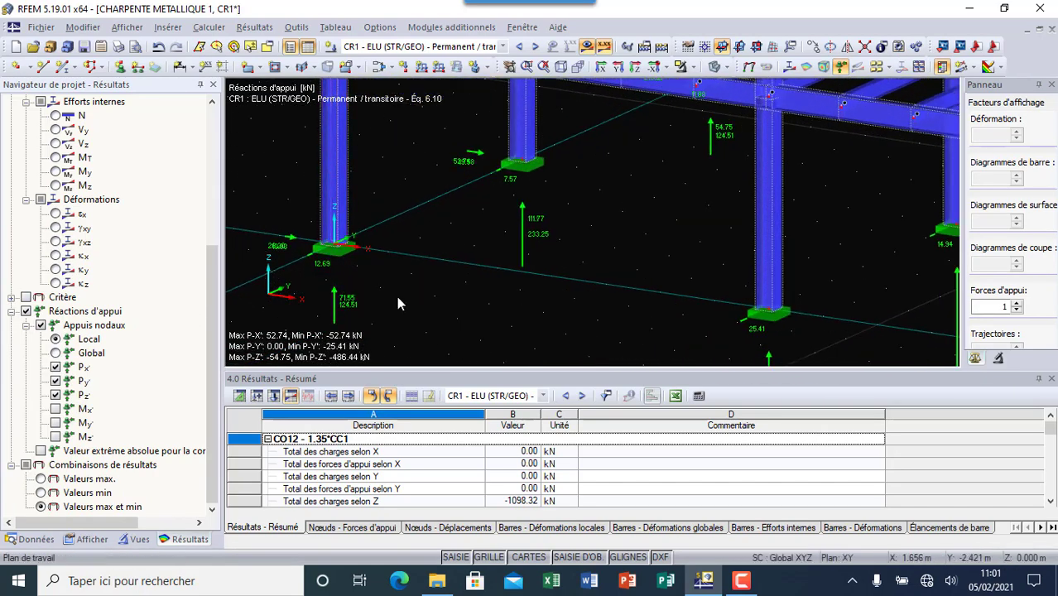
{"action": "scroll", "coordinate": [360, 257], "scroll_direction": "down", "scroll_amount": 1}
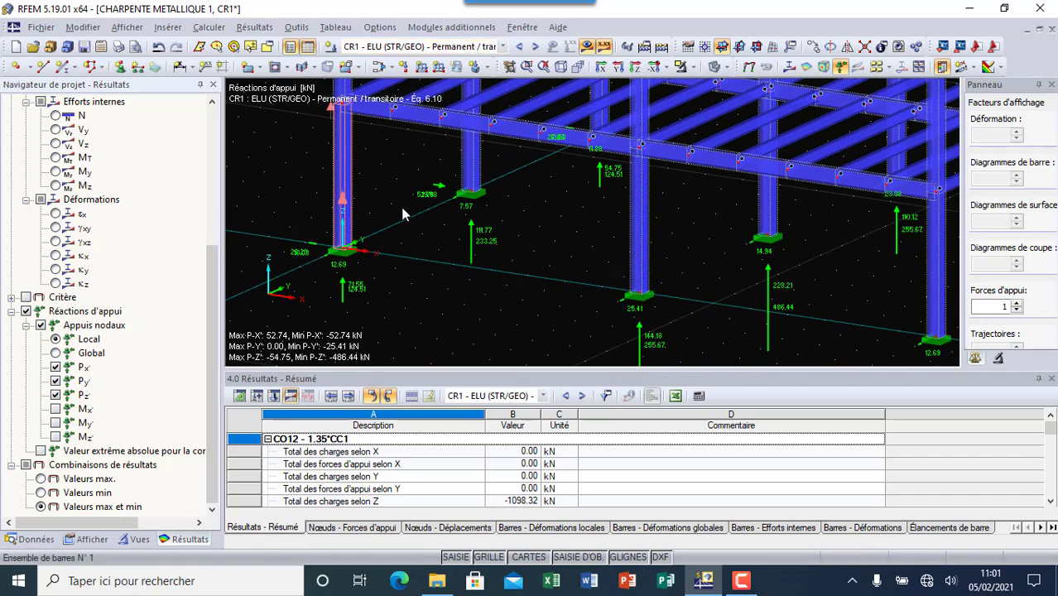
{"action": "scroll", "coordinate": [458, 222], "scroll_direction": "down", "scroll_amount": 1}
{"action": "scroll", "coordinate": [458, 222], "scroll_direction": "down", "scroll_amount": 3}
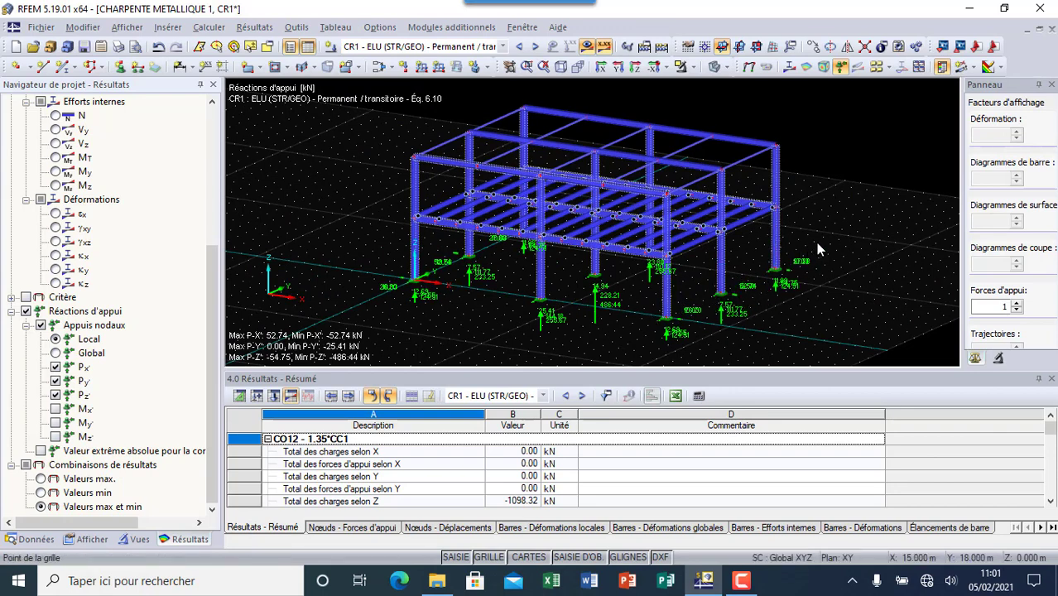
View the frame in the X direction to examine the support reactions in elevation.
{"action": "scroll", "coordinate": [817, 248], "scroll_direction": "up", "scroll_amount": 1}
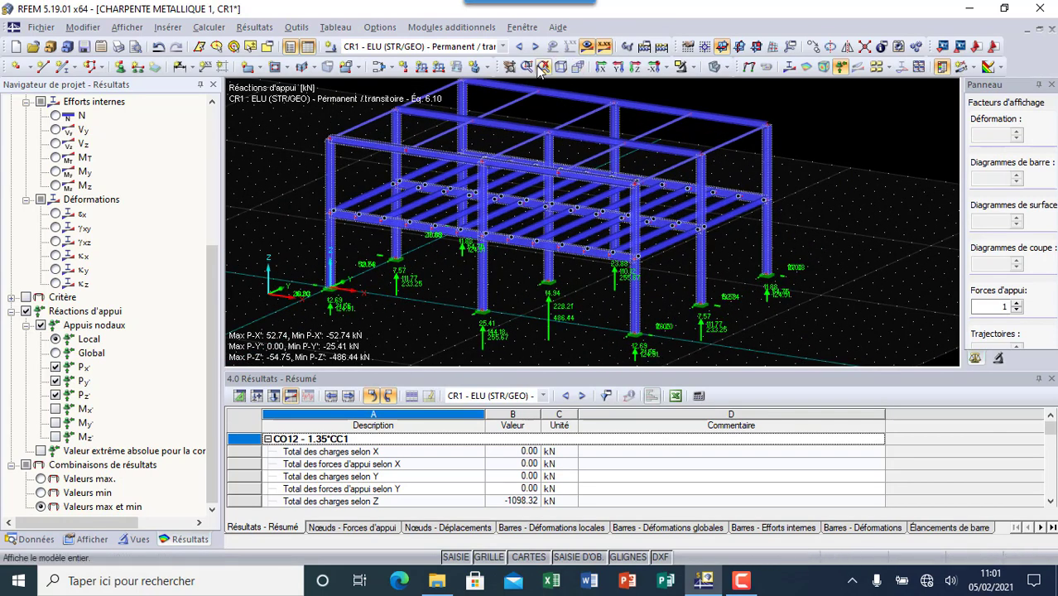
{"action": "left_click", "coordinate": [601, 67]}
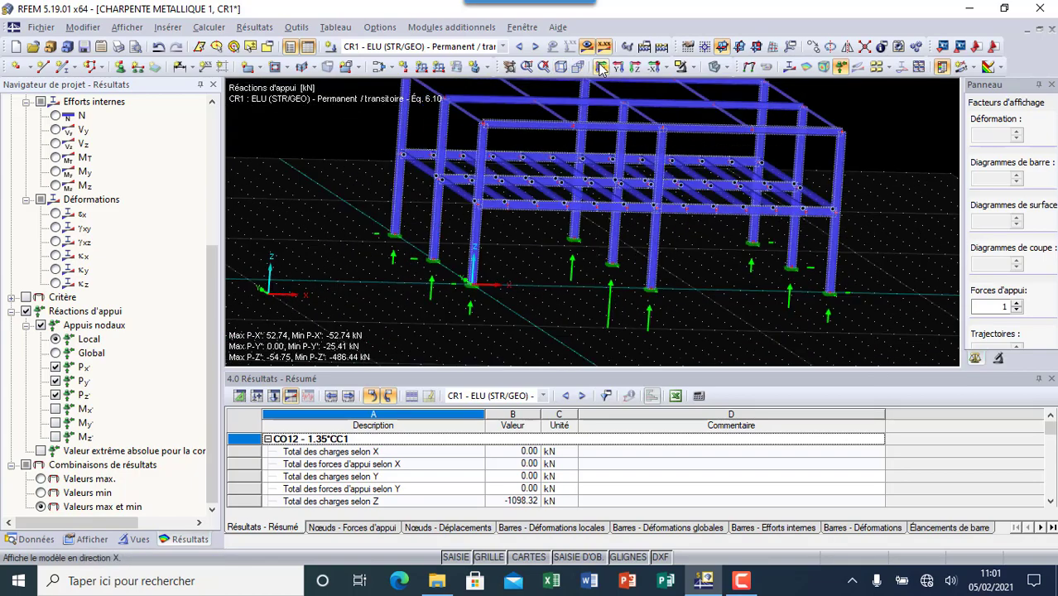
{"action": "left_click_drag", "start_coordinate": [551, 156], "coordinate": [480, 273]}
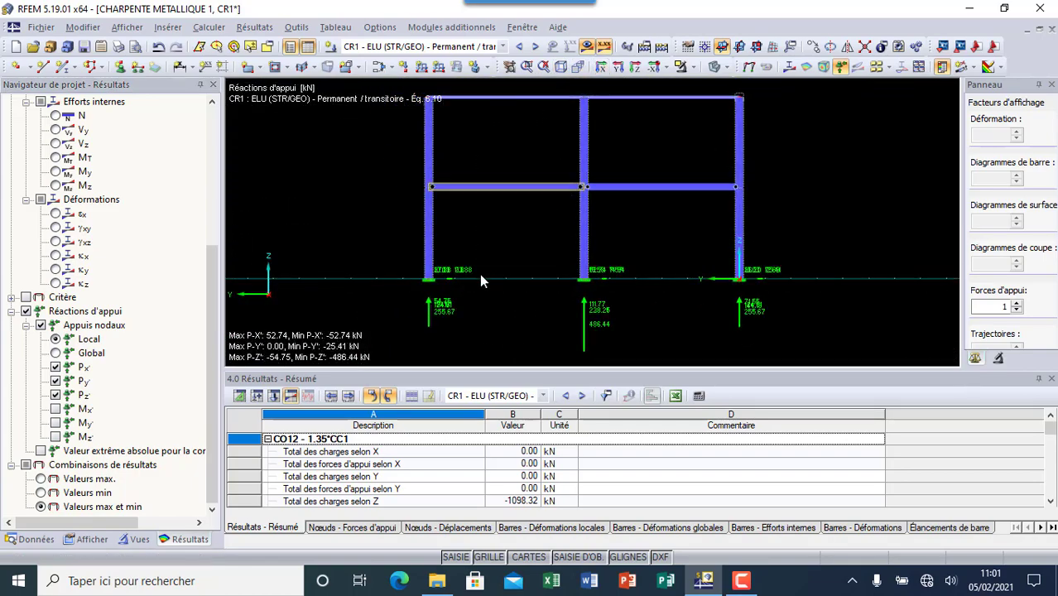
{"action": "left_click_drag", "start_coordinate": [661, 157], "coordinate": [614, 237]}
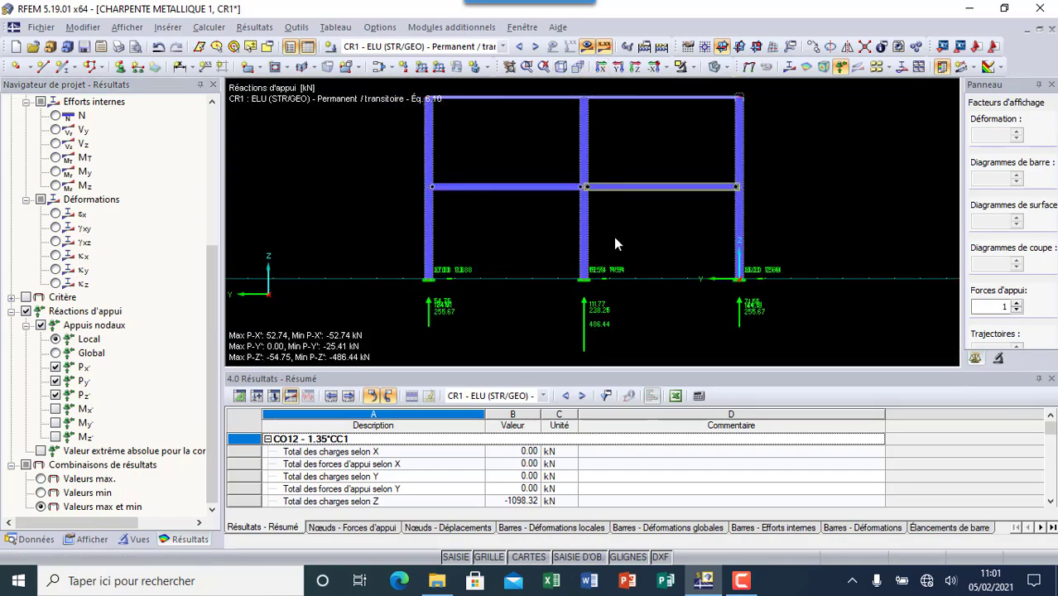
Isolate the intermediate-level floor beams by showing only the selected objects, and view them in isometric.
{"action": "left_click_drag", "start_coordinate": [512, 235], "coordinate": [509, 244], "text": "ctrl"}
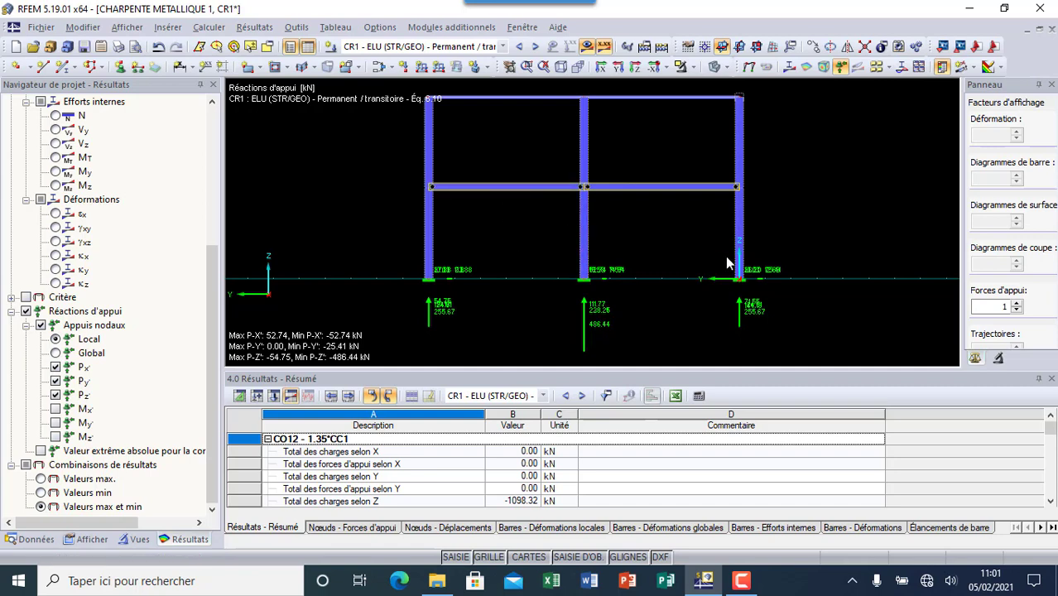
{"action": "left_click", "coordinate": [696, 67]}
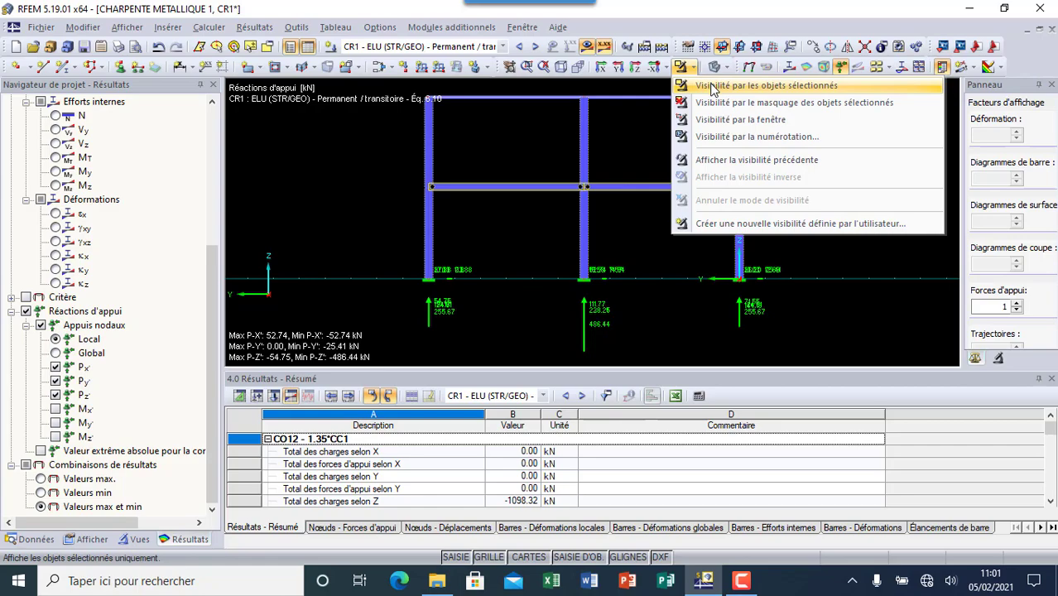
{"action": "left_click", "coordinate": [712, 88]}
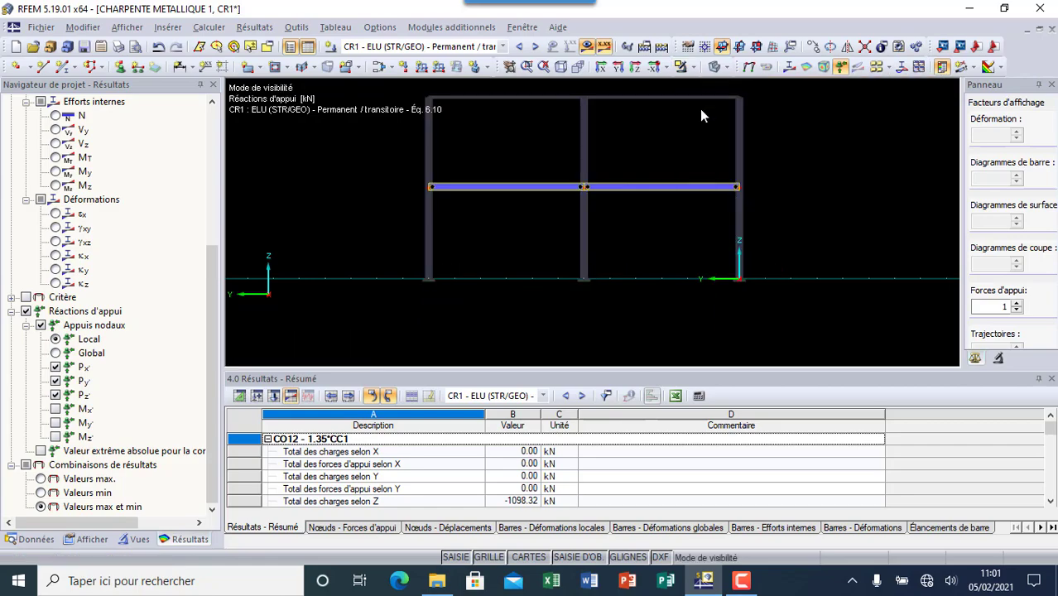
{"action": "left_click", "coordinate": [561, 66]}
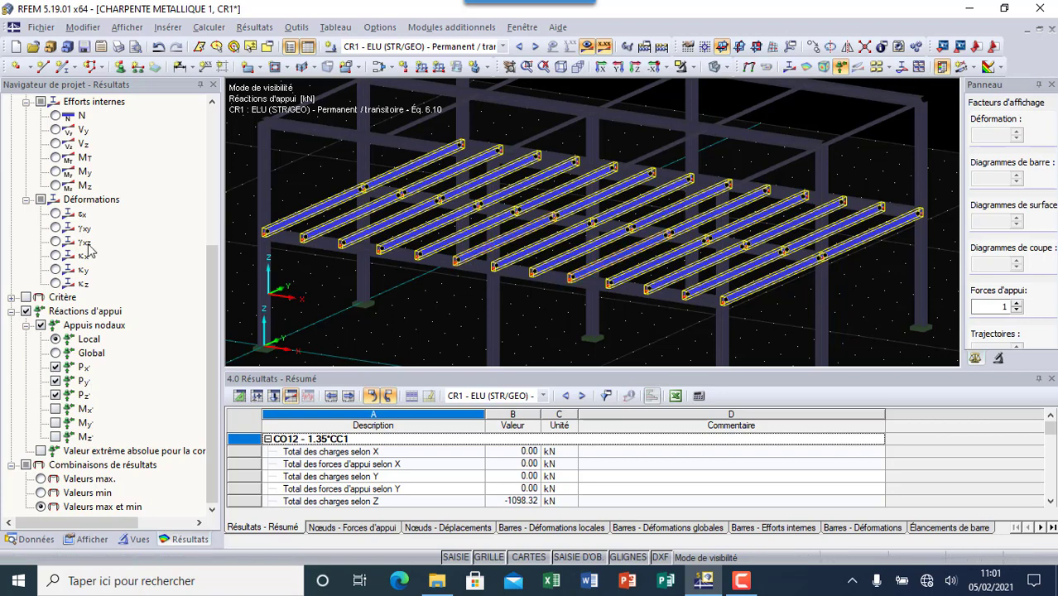
Display the torsional moment MT and the bending moment My for CR1 on the isolated floor beams, examining the diagrams.
{"action": "scroll", "coordinate": [124, 243], "scroll_direction": "up", "scroll_amount": 2}
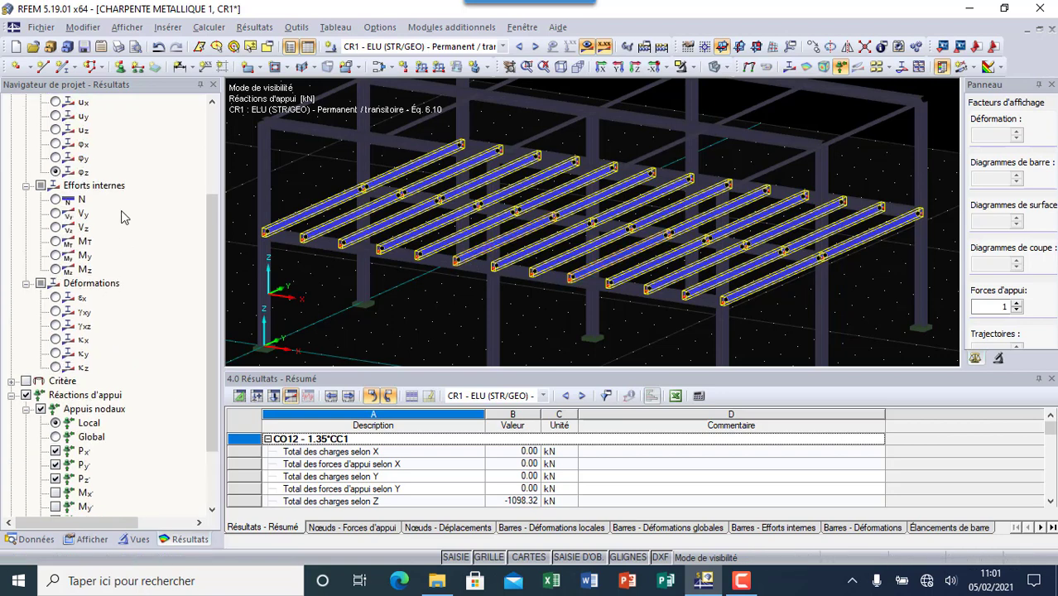
{"action": "left_click", "coordinate": [55, 242]}
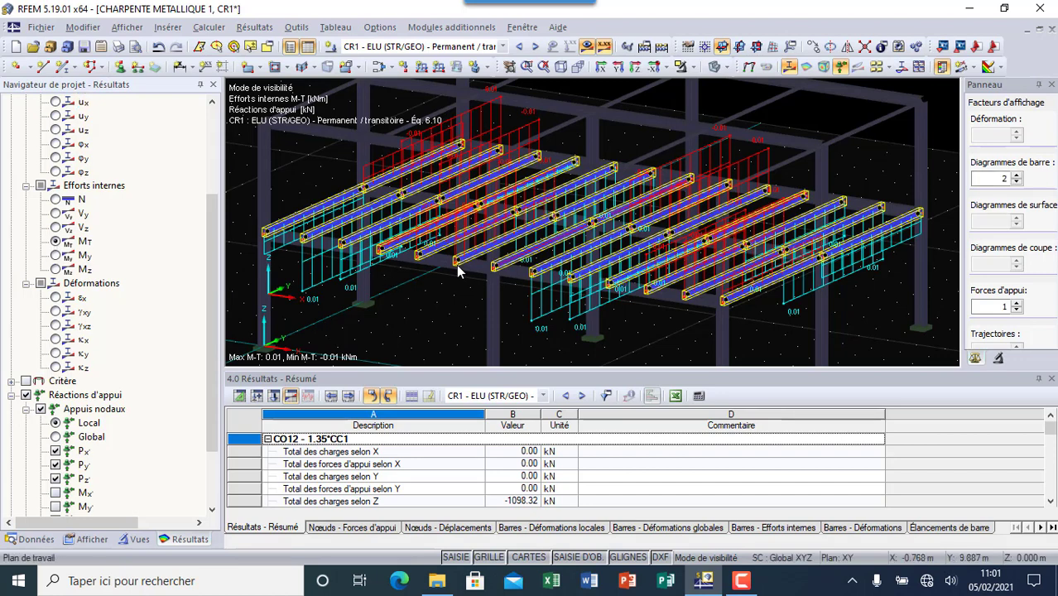
{"action": "scroll", "coordinate": [613, 238], "scroll_direction": "down", "scroll_amount": 2}
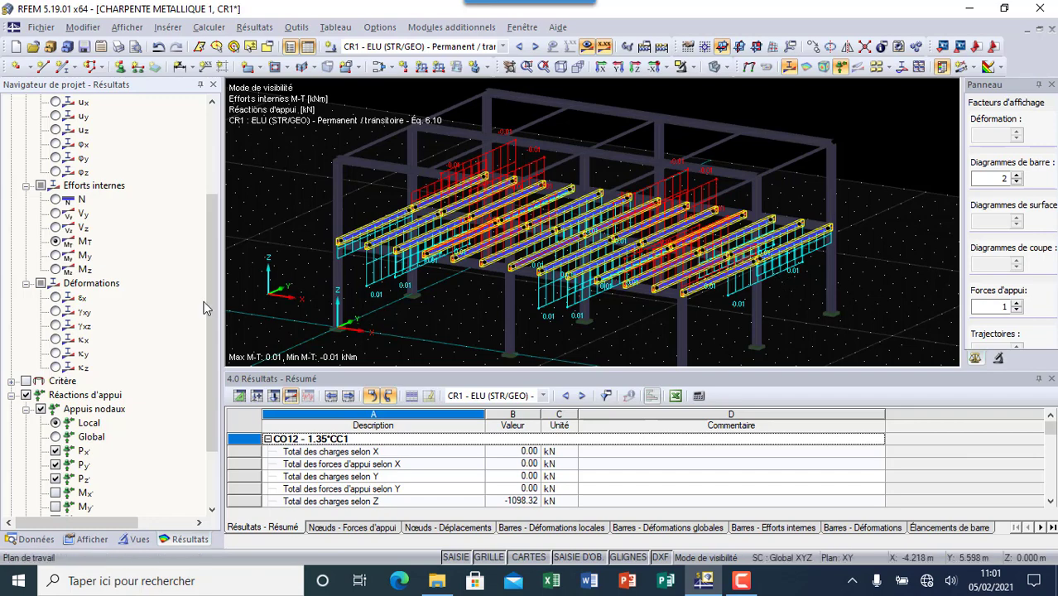
{"action": "left_click", "coordinate": [63, 256]}
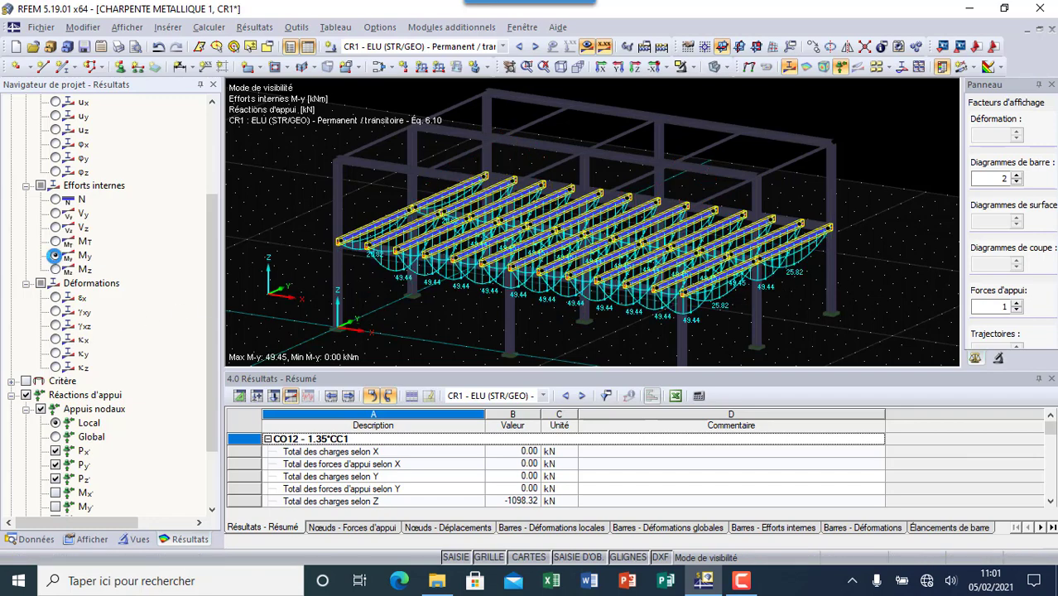
{"action": "scroll", "coordinate": [799, 289], "scroll_direction": "up", "scroll_amount": 3}
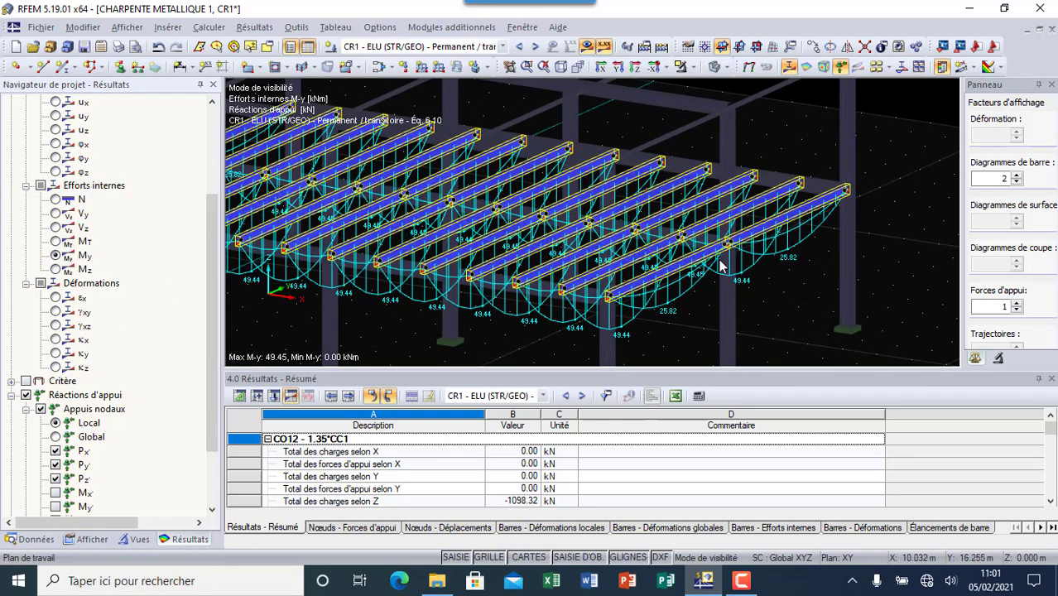
{"action": "scroll", "coordinate": [733, 248], "scroll_direction": "up", "scroll_amount": 1}
{"action": "scroll", "coordinate": [733, 249], "scroll_direction": "up", "scroll_amount": 1}
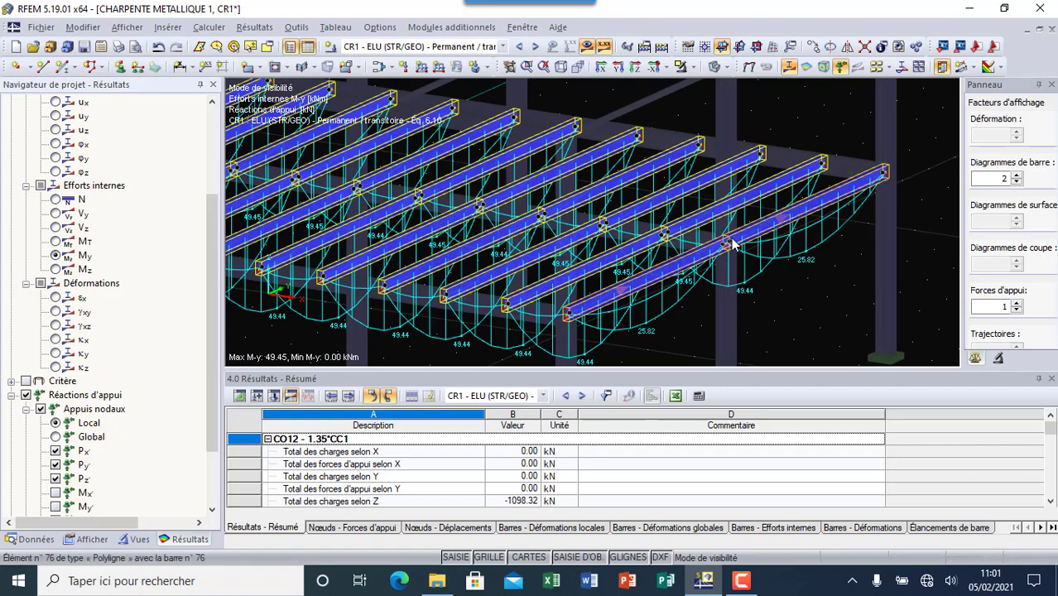
Examine the bending moment Mz on the isolated floor beams, and return to the My diagram.
{"action": "left_click", "coordinate": [55, 269]}
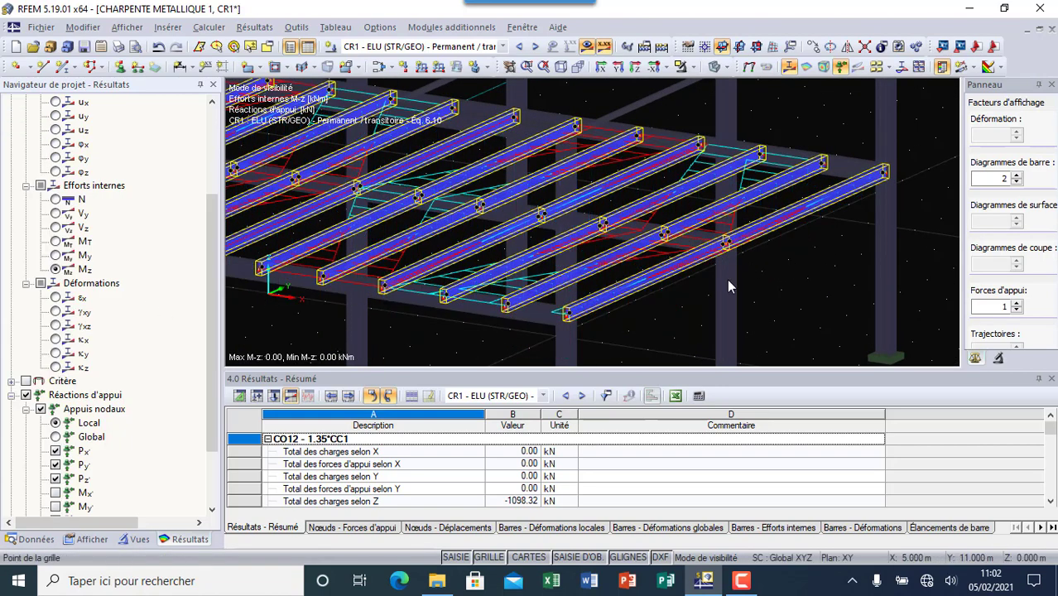
{"action": "scroll", "coordinate": [896, 269], "scroll_direction": "down", "scroll_amount": 1}
{"action": "scroll", "coordinate": [894, 263], "scroll_direction": "down", "scroll_amount": 1}
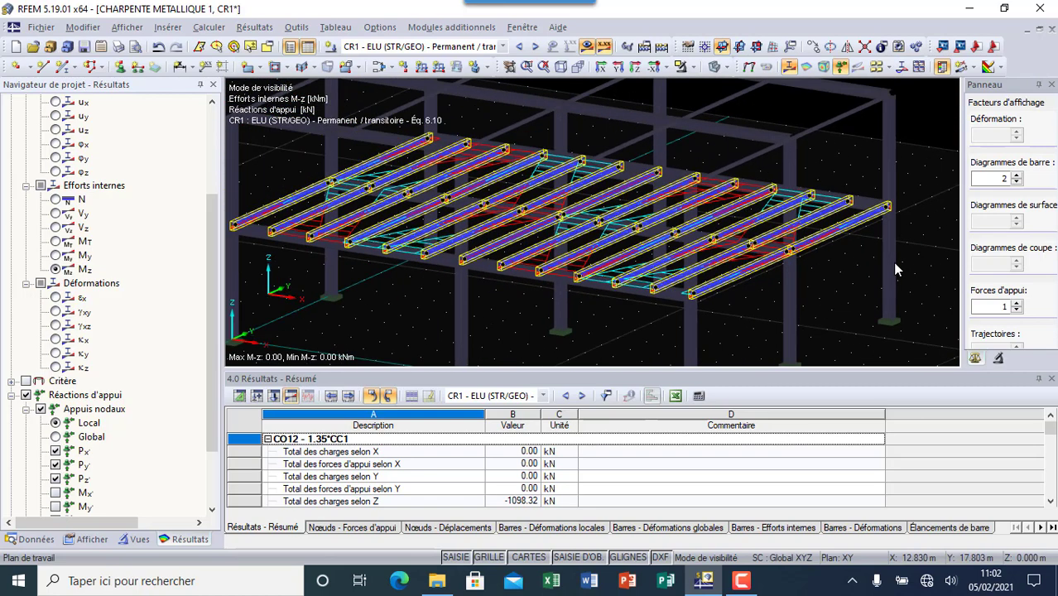
{"action": "left_click", "coordinate": [56, 256]}
{"action": "scroll", "coordinate": [590, 286], "scroll_direction": "down", "scroll_amount": 2}
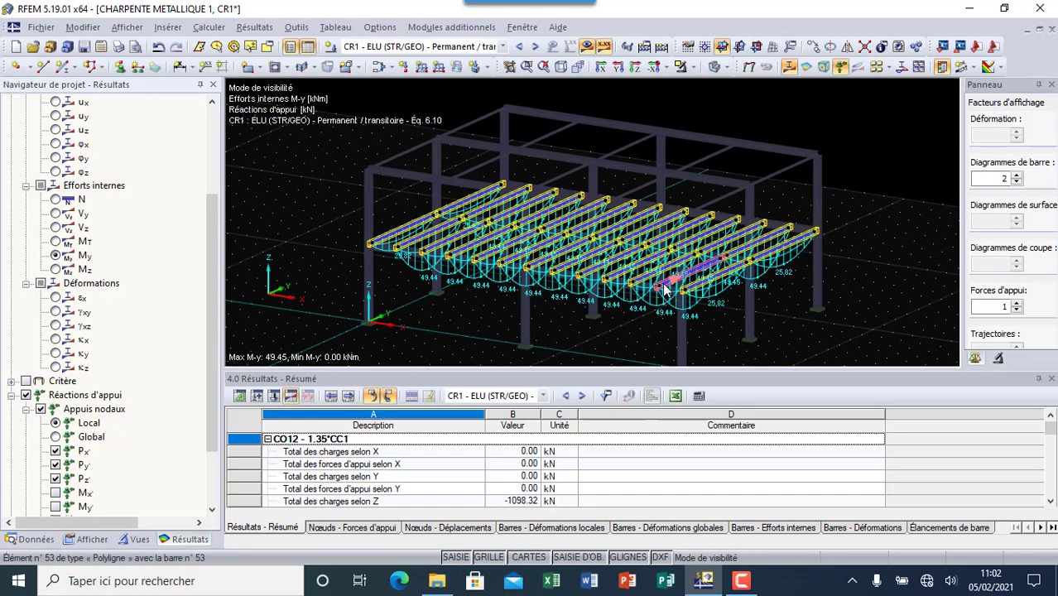
{"action": "scroll", "coordinate": [577, 318], "scroll_direction": "up", "scroll_amount": 1}
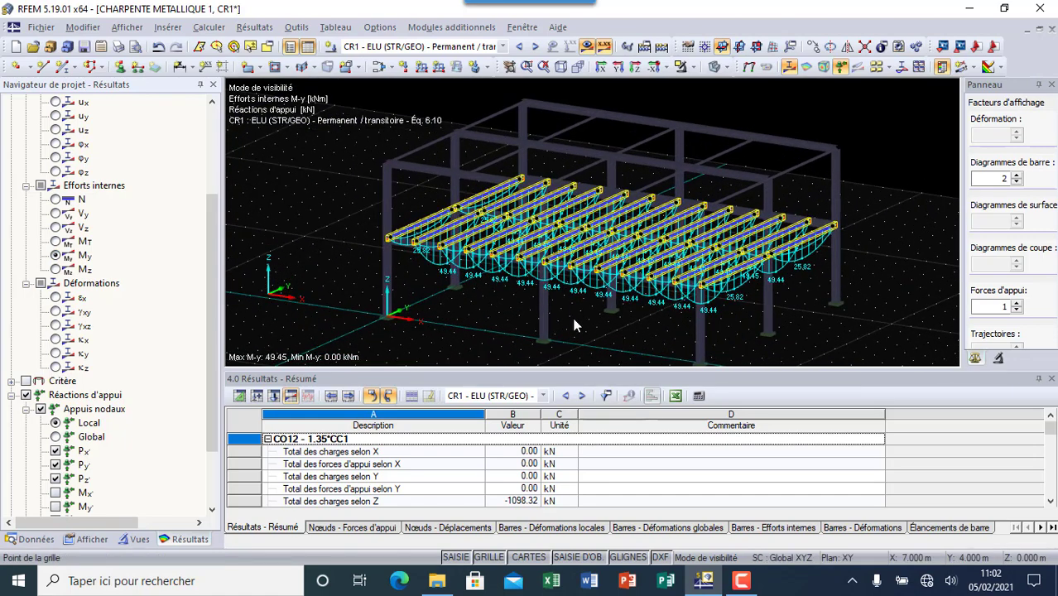